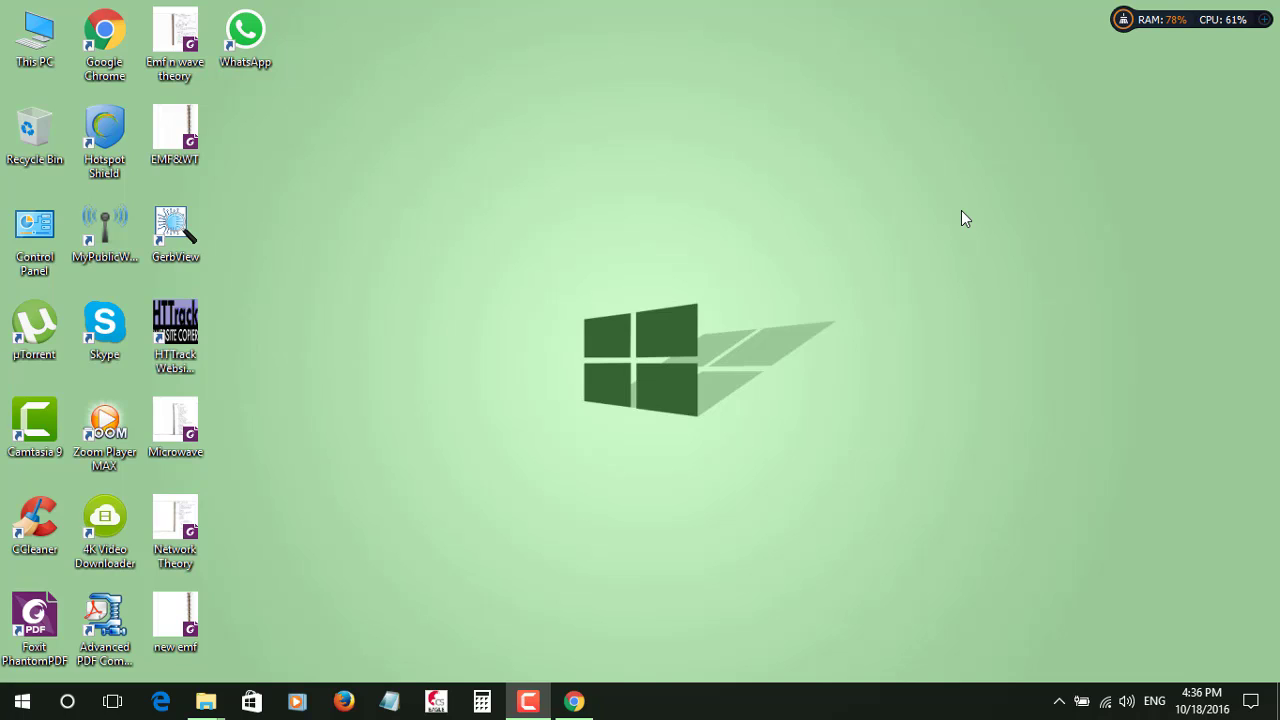
# - Open Microwave.pdf from the desktop, maximize the Foxit window, and zoom out two steps
pyautogui.doubleClick(190, 430)
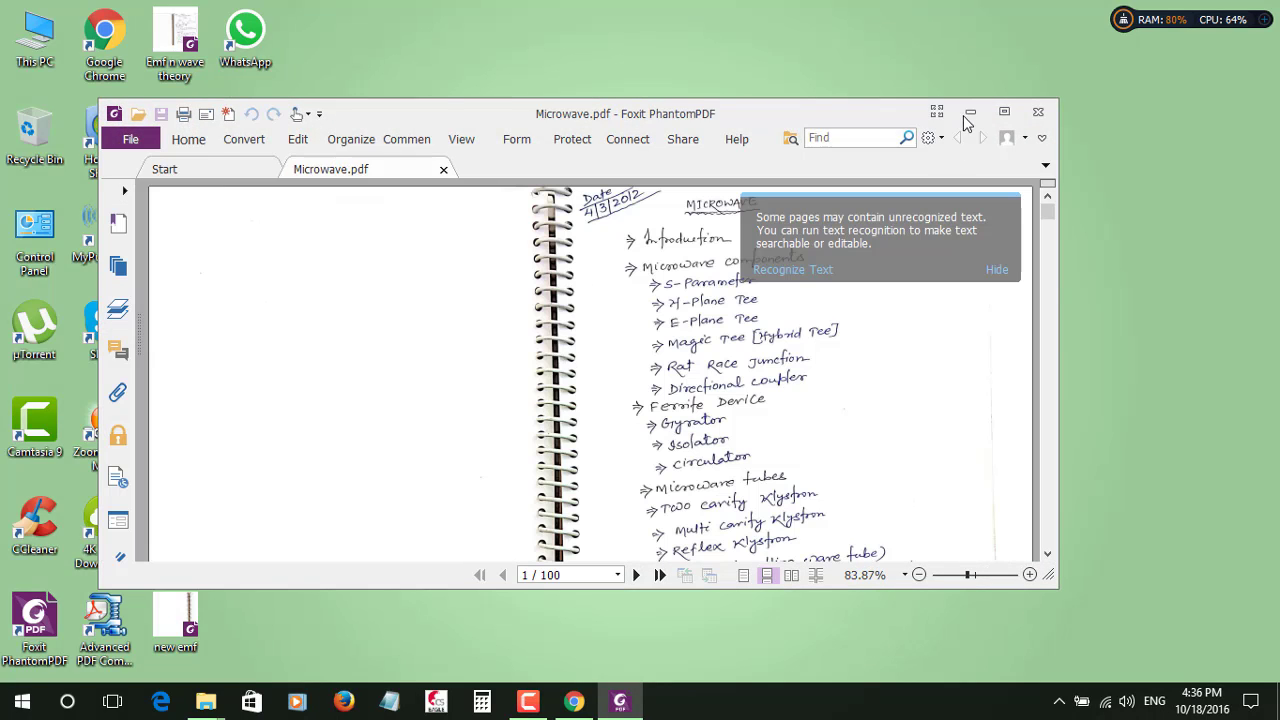
pyautogui.click(1003, 116)
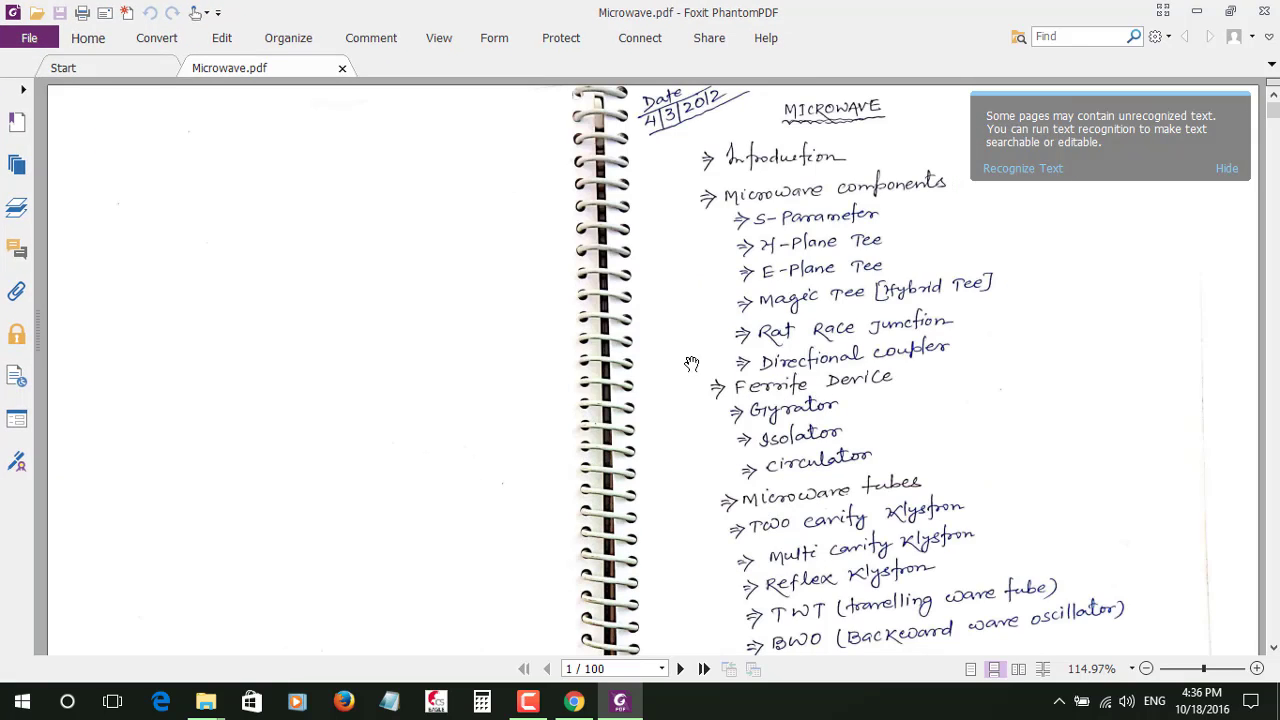
pyautogui.click(1147, 669)
pyautogui.click(1147, 669)
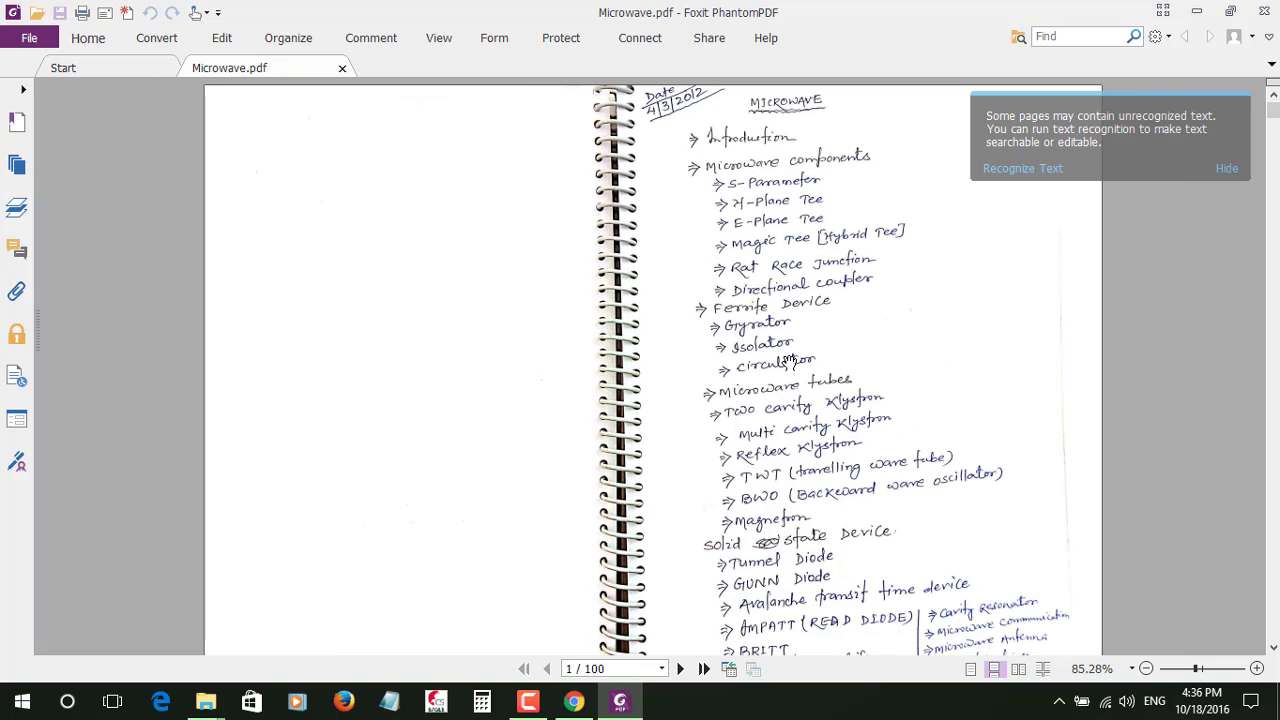
# - Scroll through the first pages of the notebook, ending back on page 1
pyautogui.scroll(-5, 620, 295)
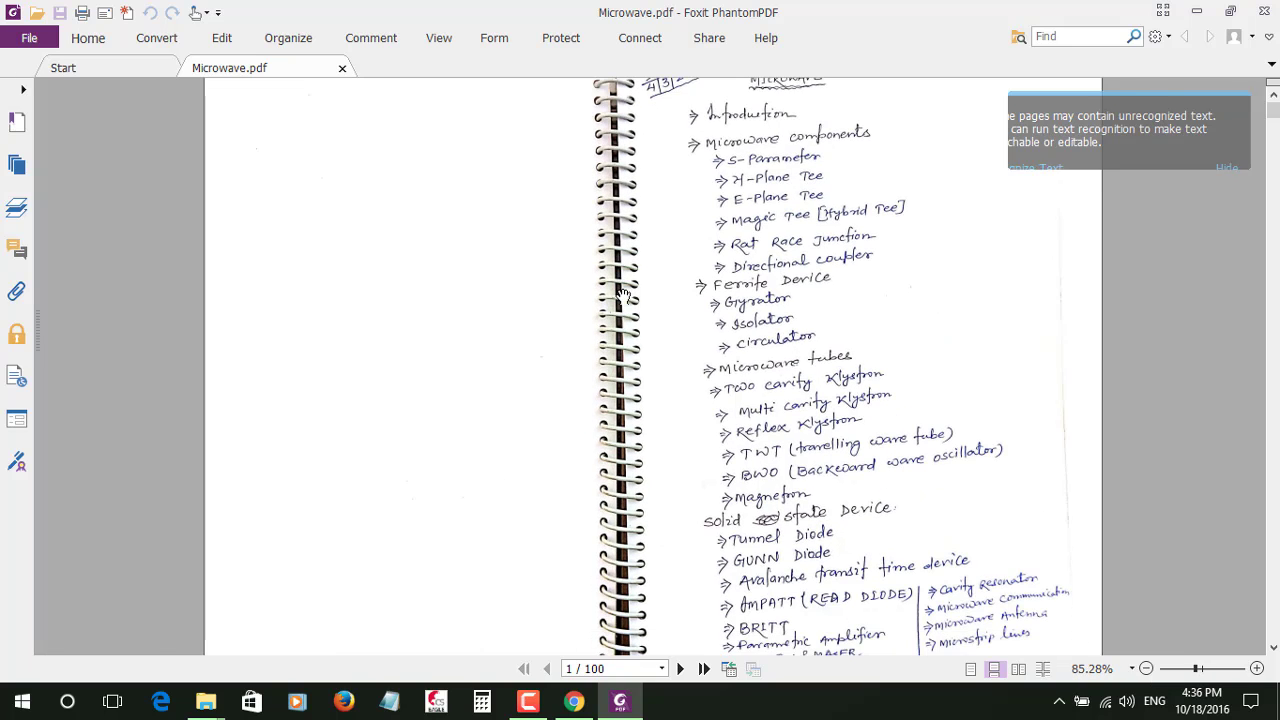
pyautogui.scroll(-8, 620, 295)
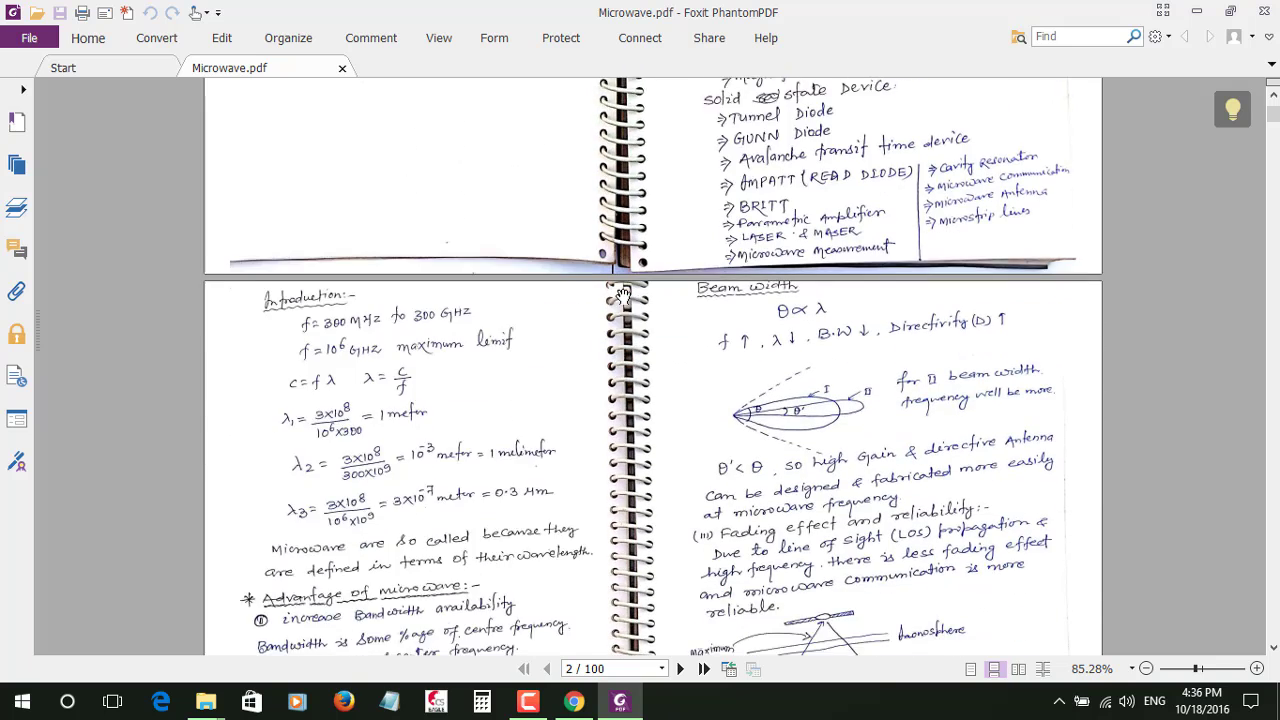
pyautogui.scroll(-3, 620, 295)
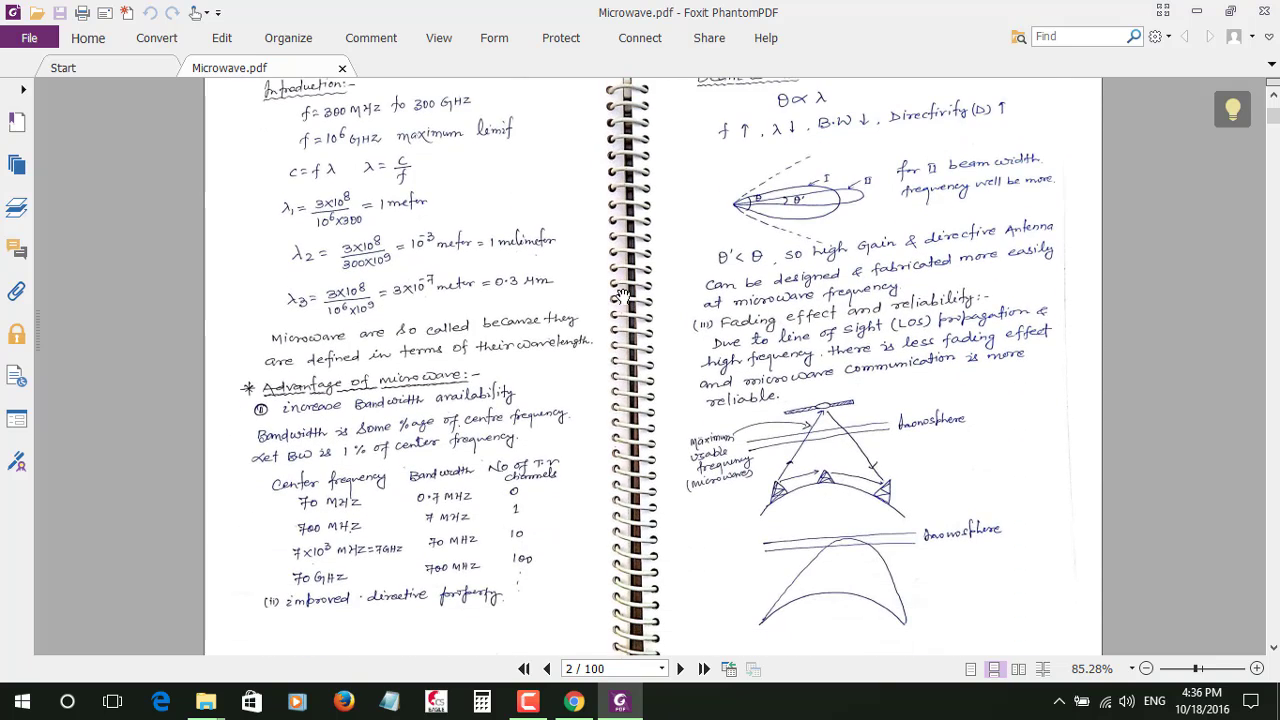
pyautogui.scroll(-8, 620, 295)
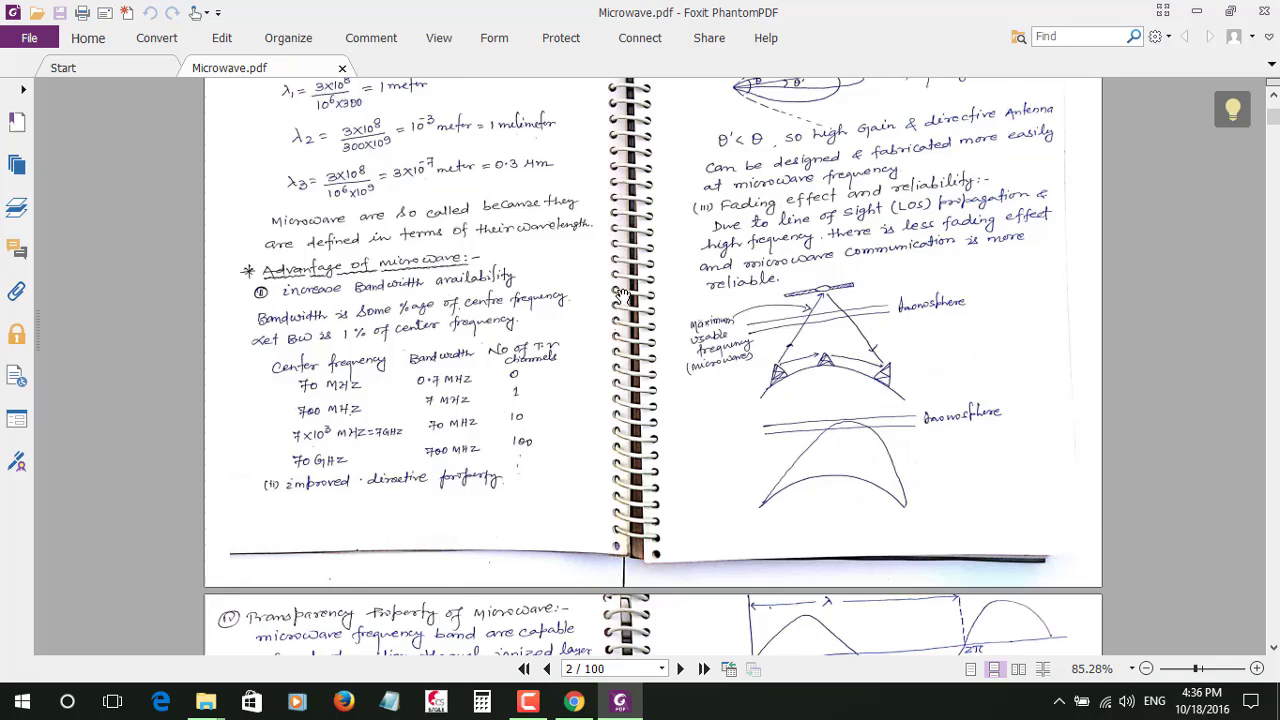
pyautogui.scroll(20, 620, 295)
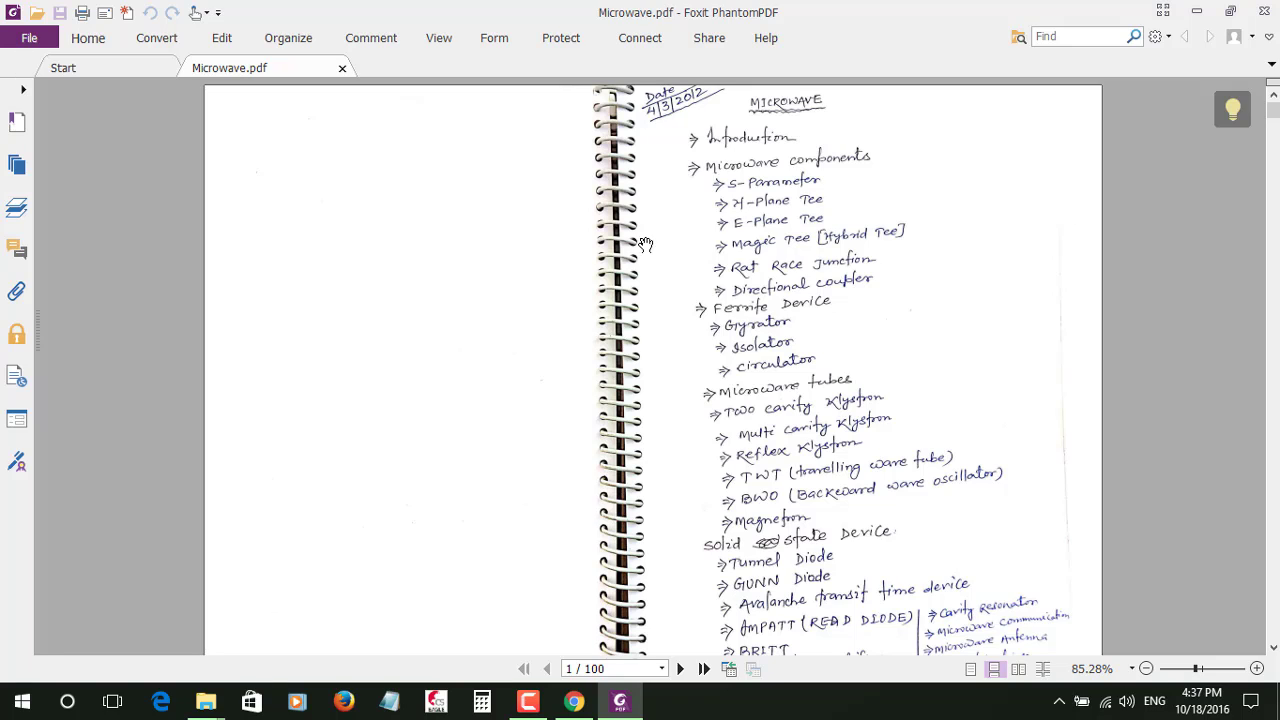
pyautogui.click(341, 279)
pyautogui.scroll(-2, 341, 279)
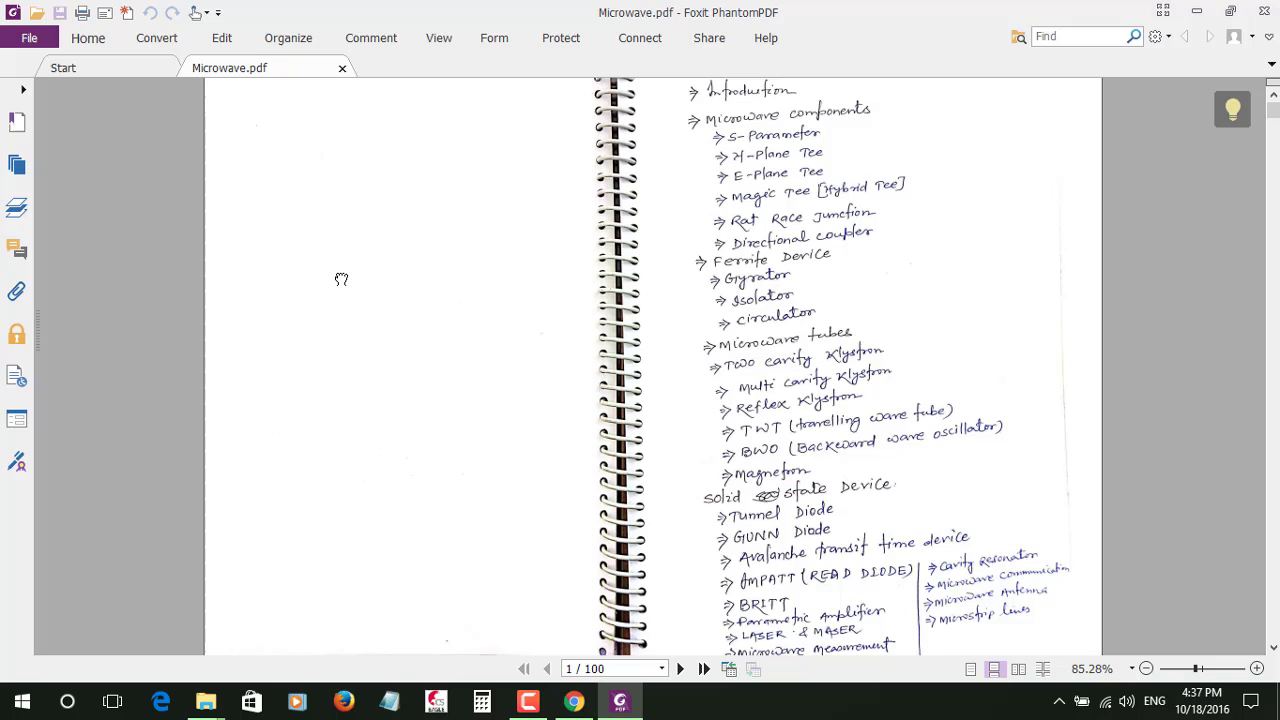
pyautogui.scroll(1, 341, 279)
pyautogui.scroll(1, 341, 279)
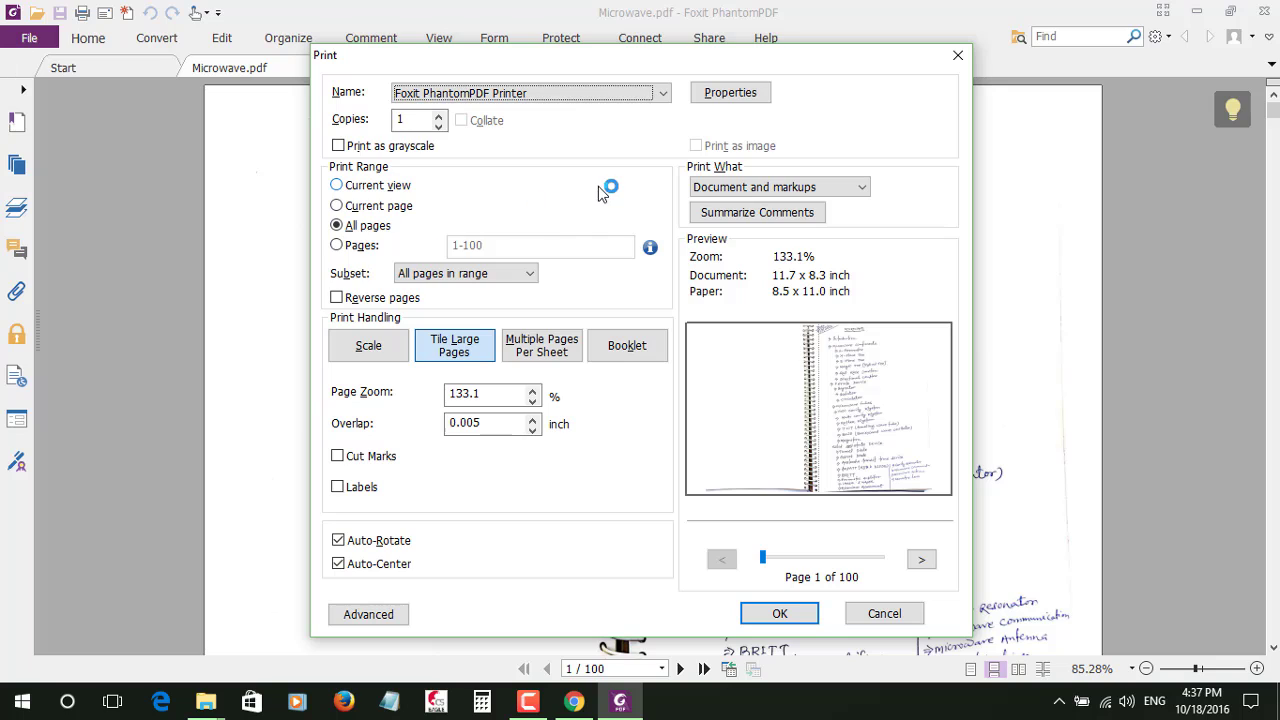
# - Keep Foxit PhantomPDF Printer as the printer and switch print handling to Scale
pyautogui.click(645, 98)
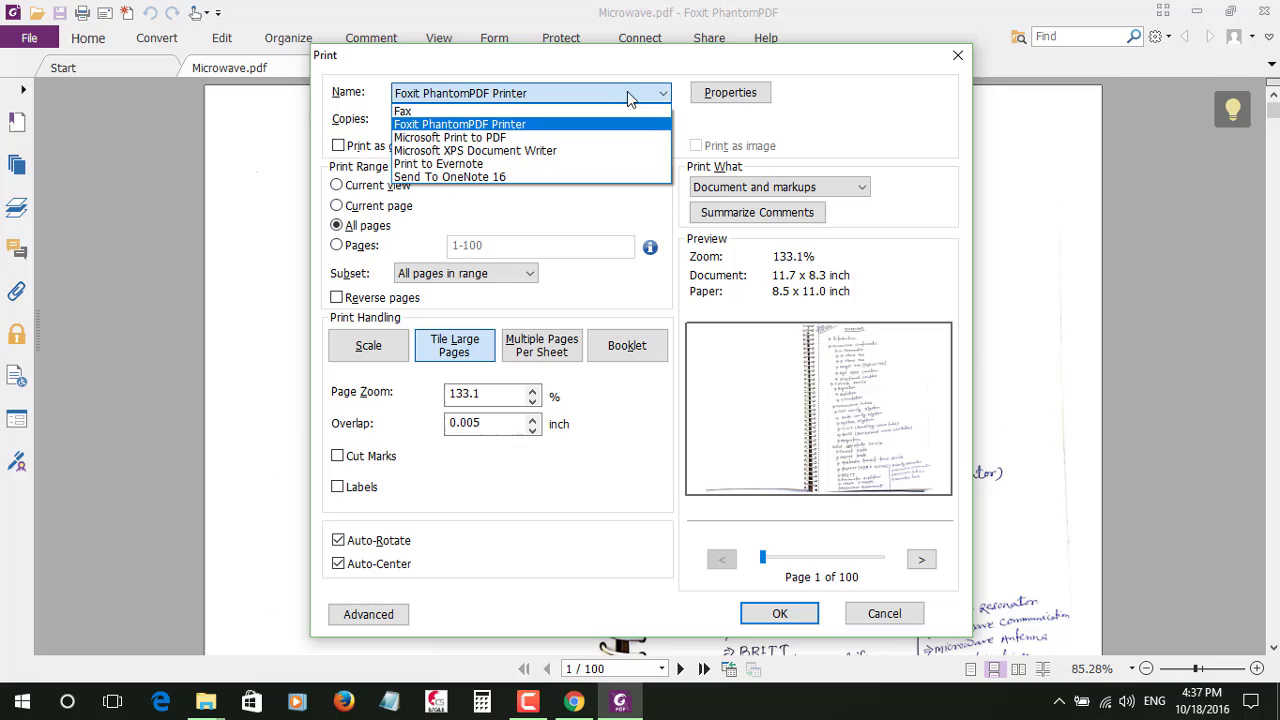
pyautogui.click(591, 72)
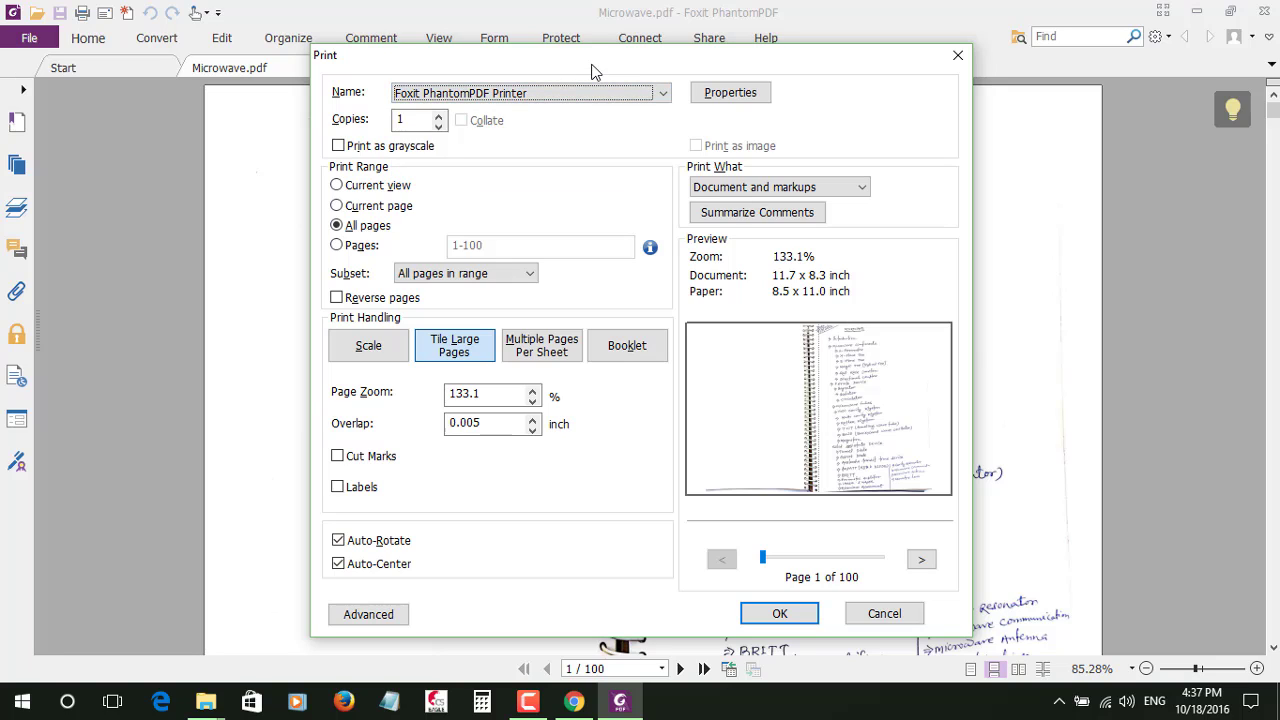
pyautogui.click(640, 100)
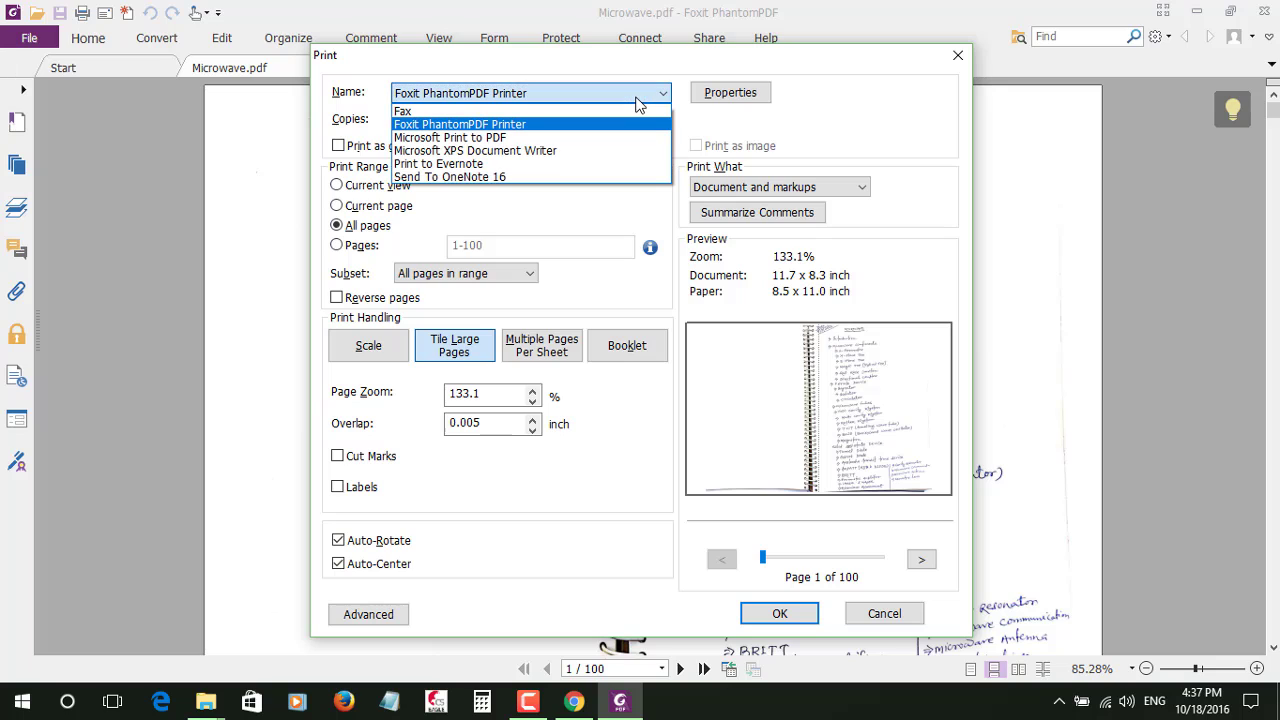
pyautogui.click(636, 100)
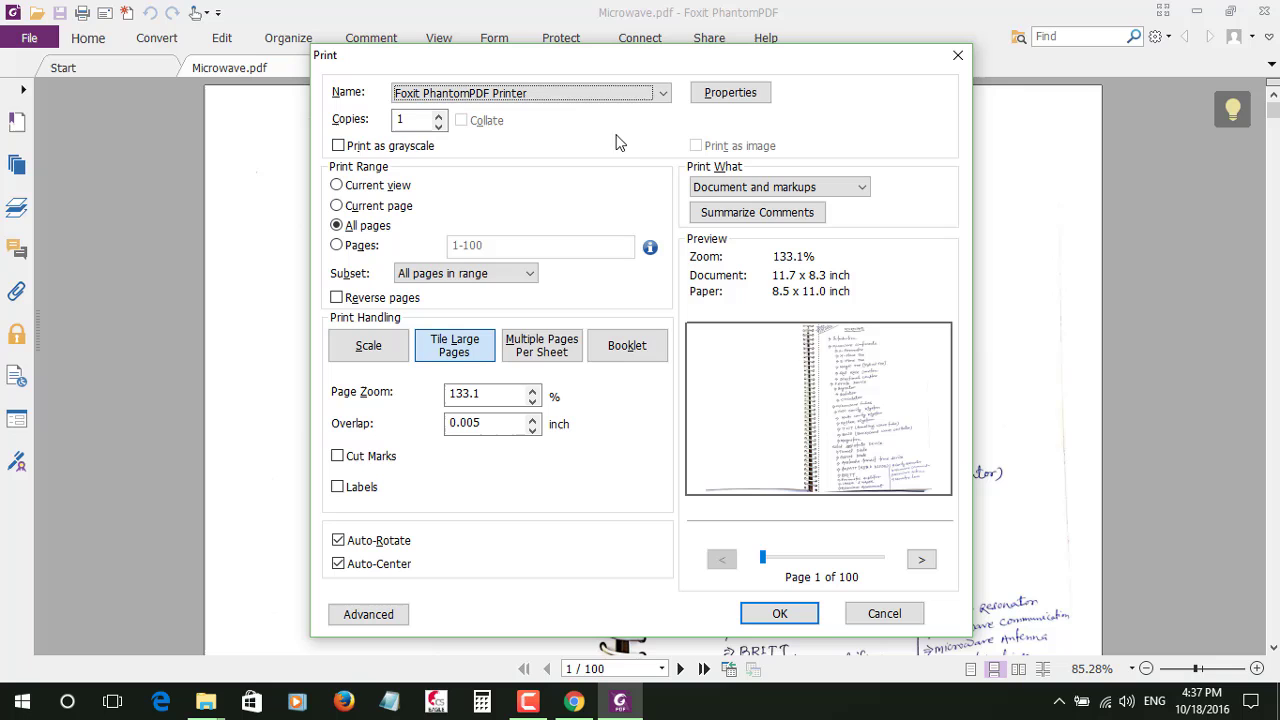
pyautogui.click(380, 348)
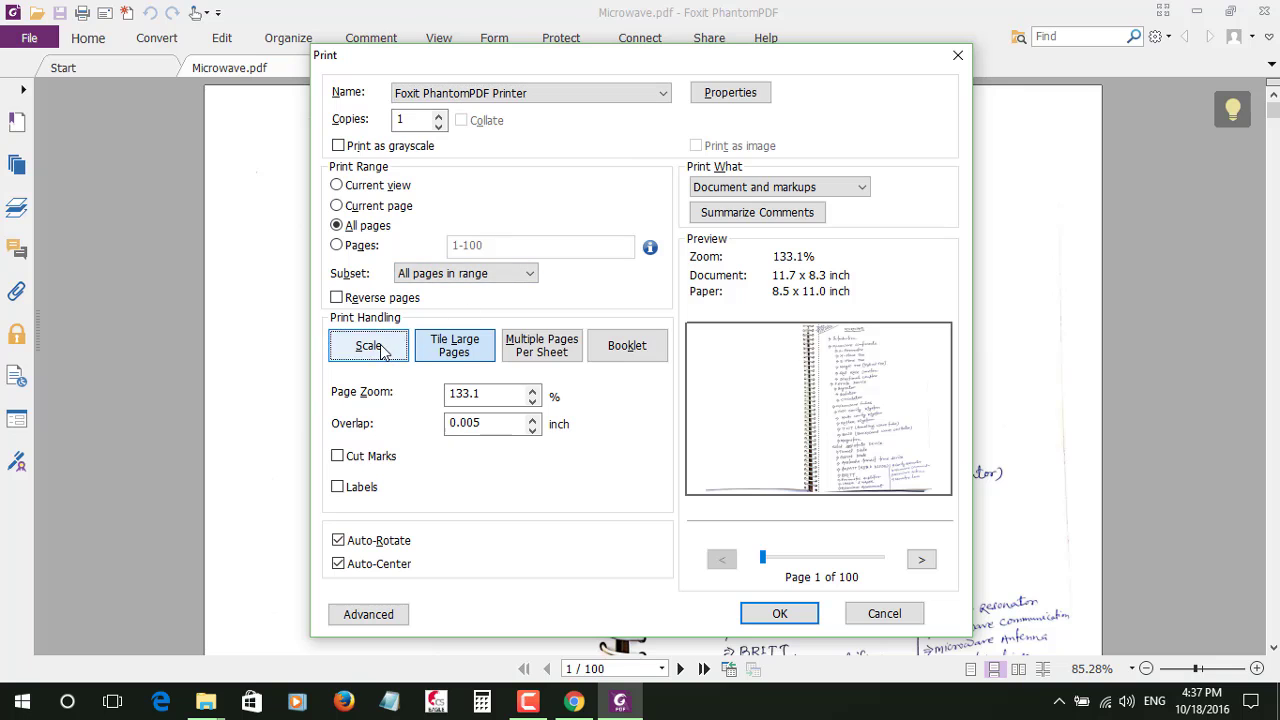
# - Compare Tile Large Pages with Multiple Pages Per Sheet, settling on Tile Large Pages
pyautogui.click(459, 353)
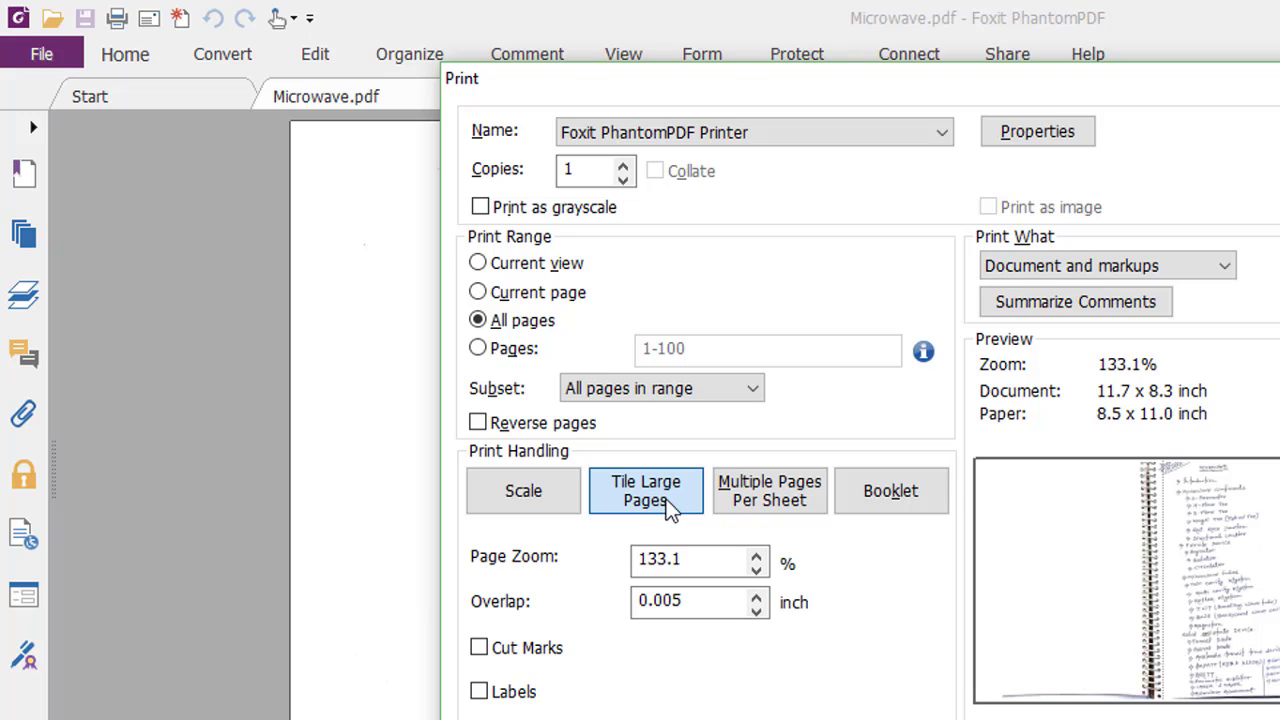
pyautogui.click(780, 507)
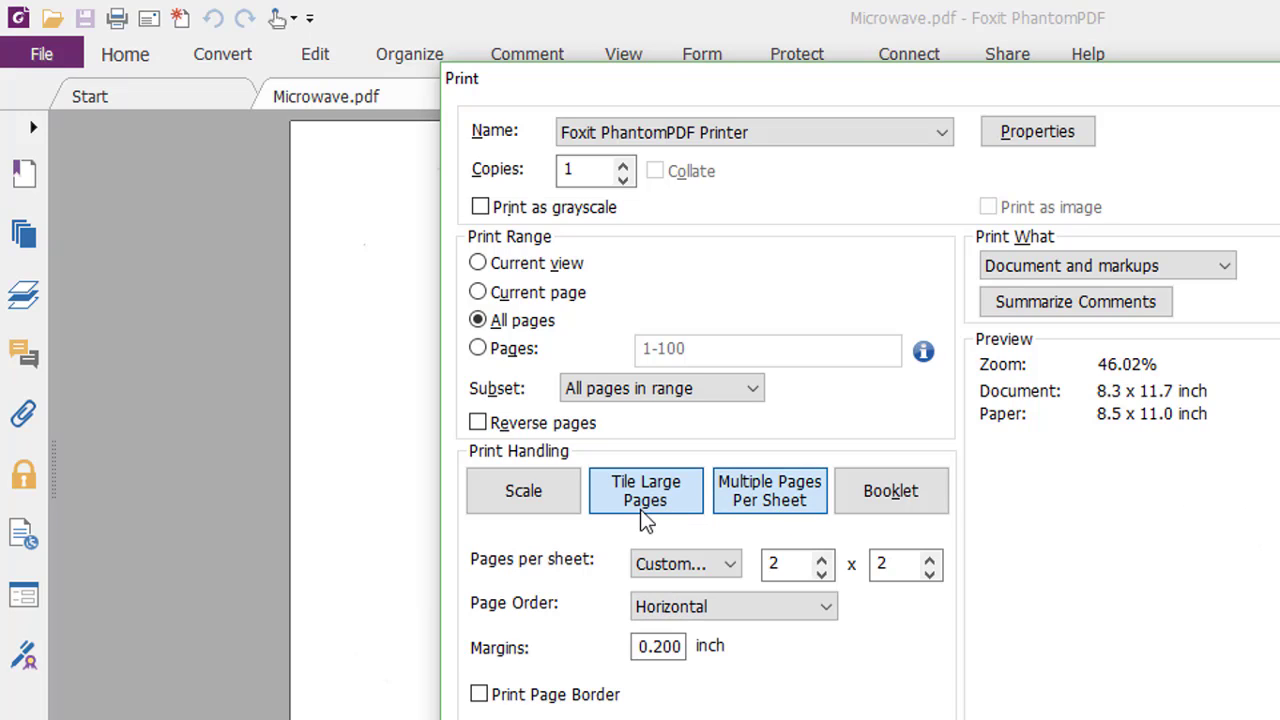
pyautogui.click(650, 518)
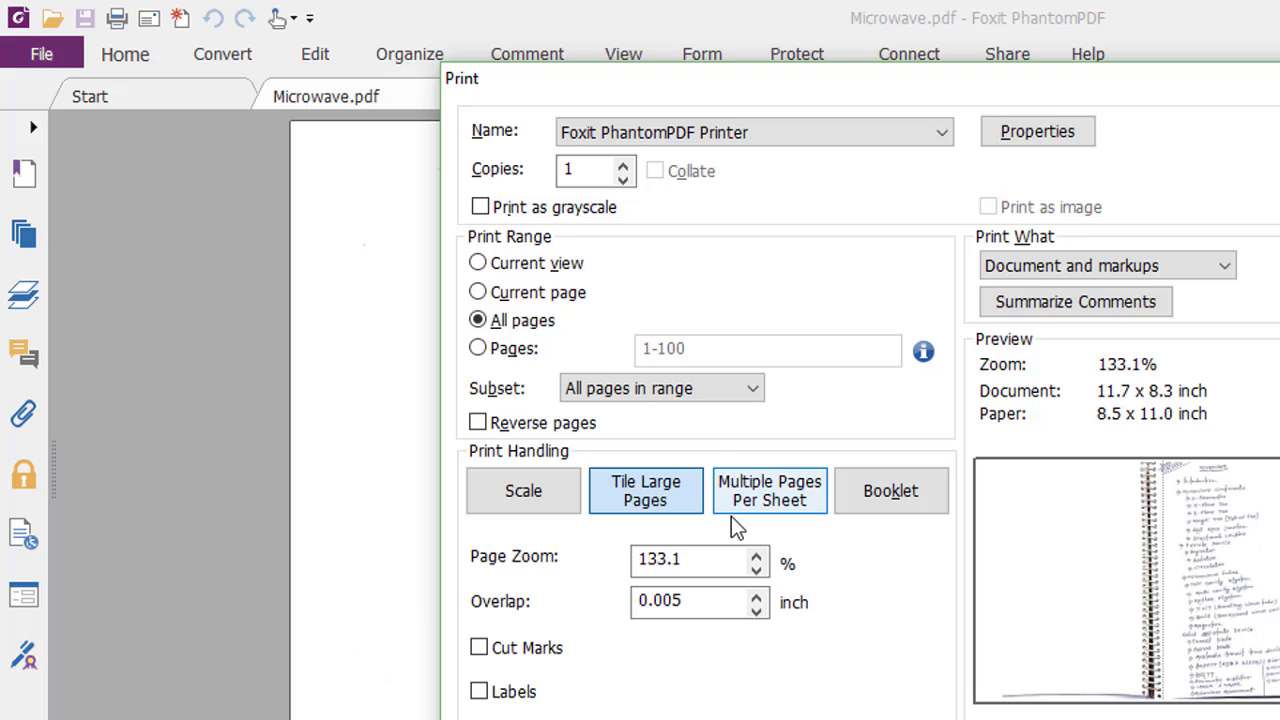
pyautogui.click(771, 502)
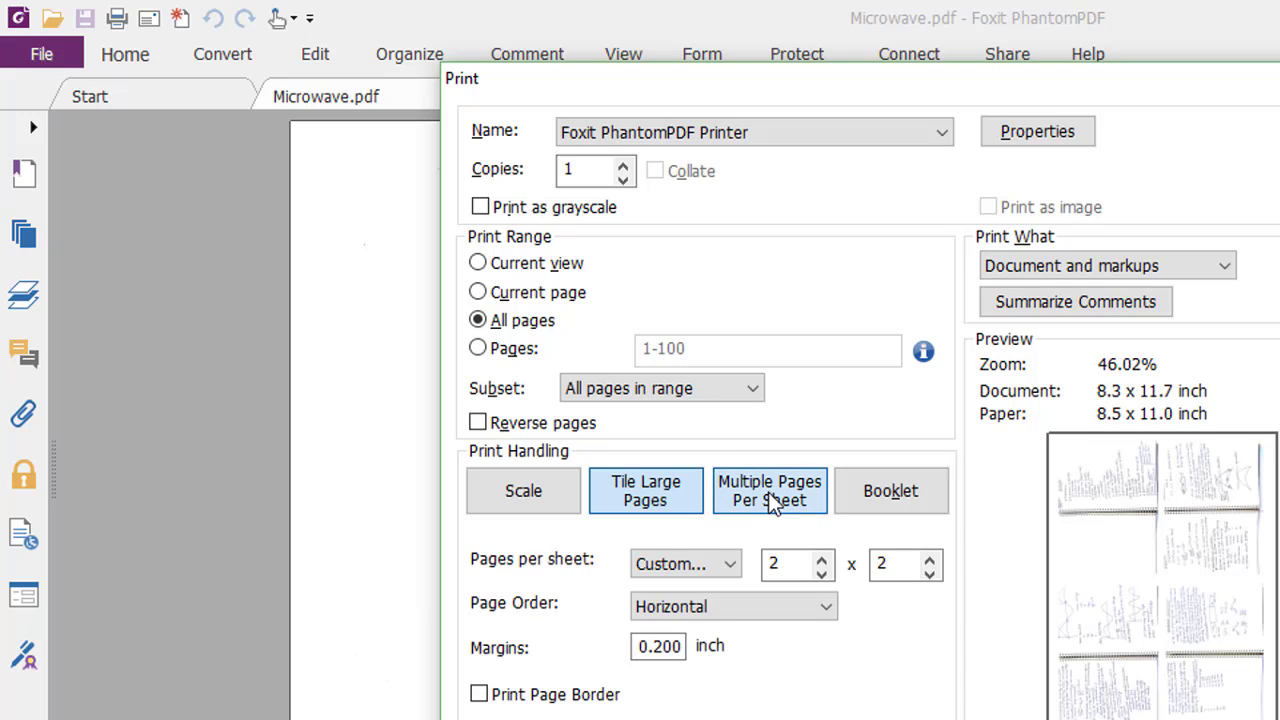
pyautogui.click(654, 495)
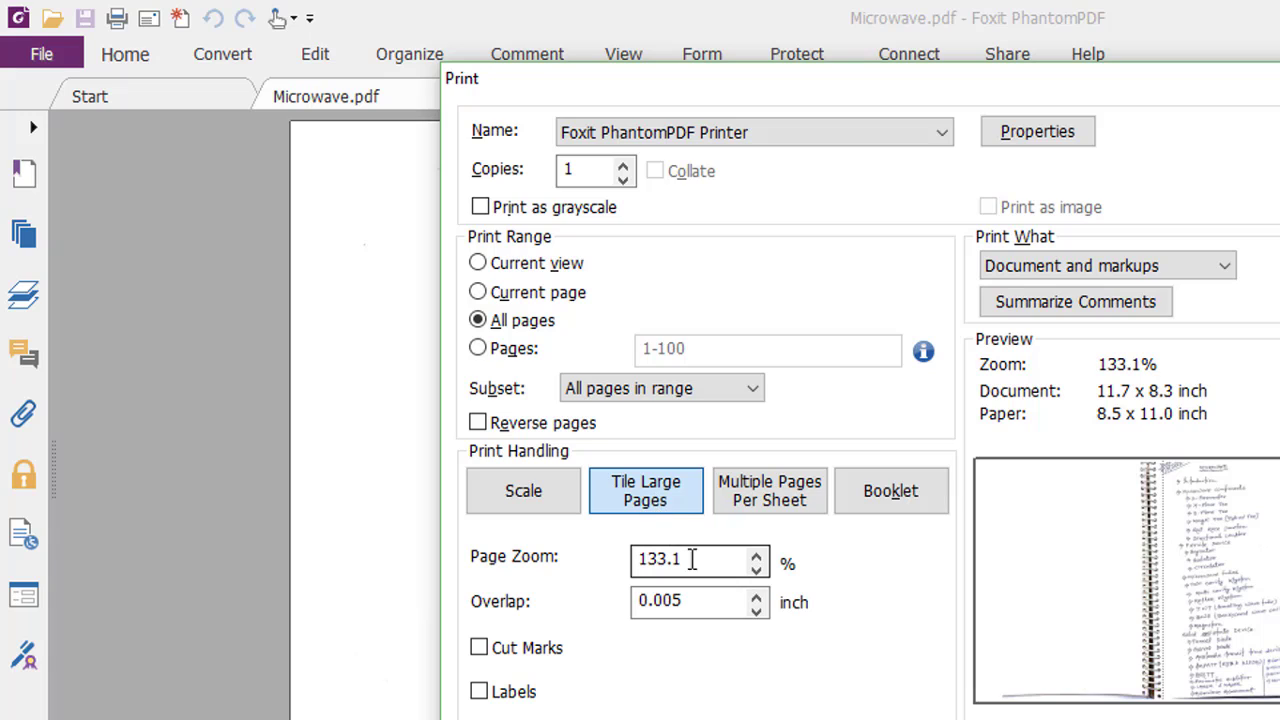
# - Try tile Page Zoom values of 100% and then 125%
pyautogui.moveTo(694, 560); pyautogui.dragTo(616, 563)
pyautogui.write('100')
pyautogui.press('Tab')
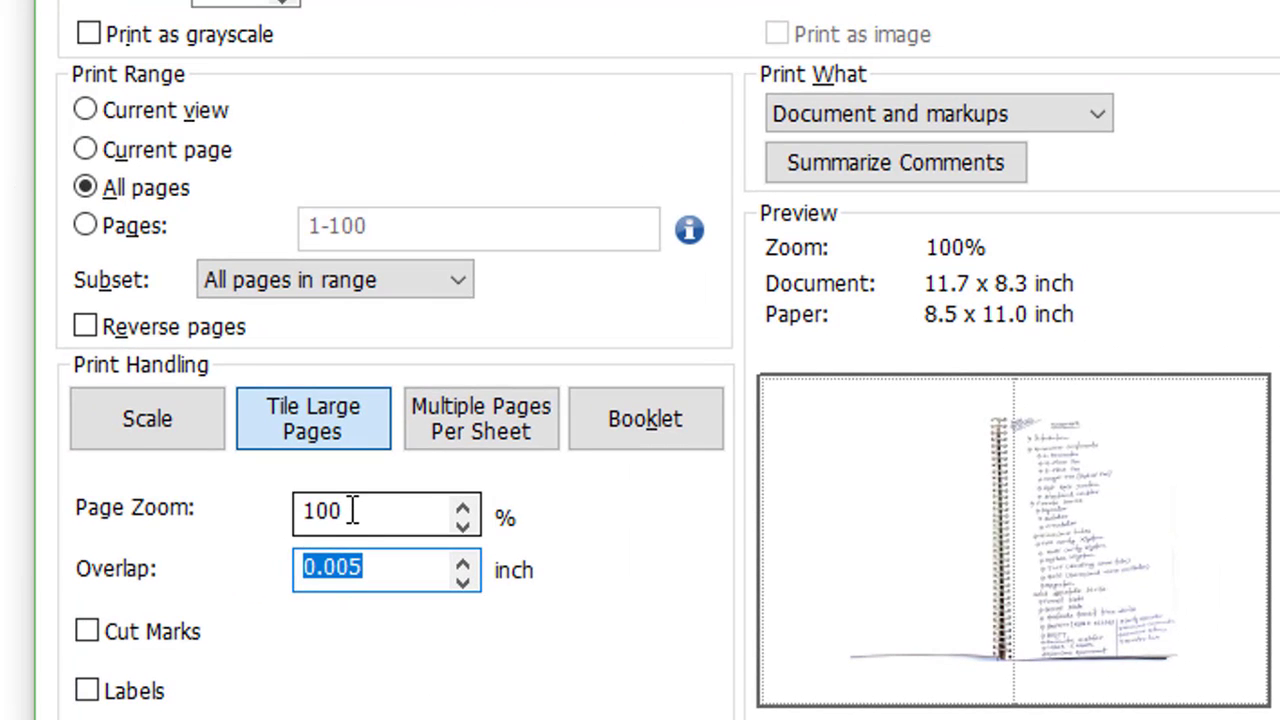
pyautogui.click(352, 511)
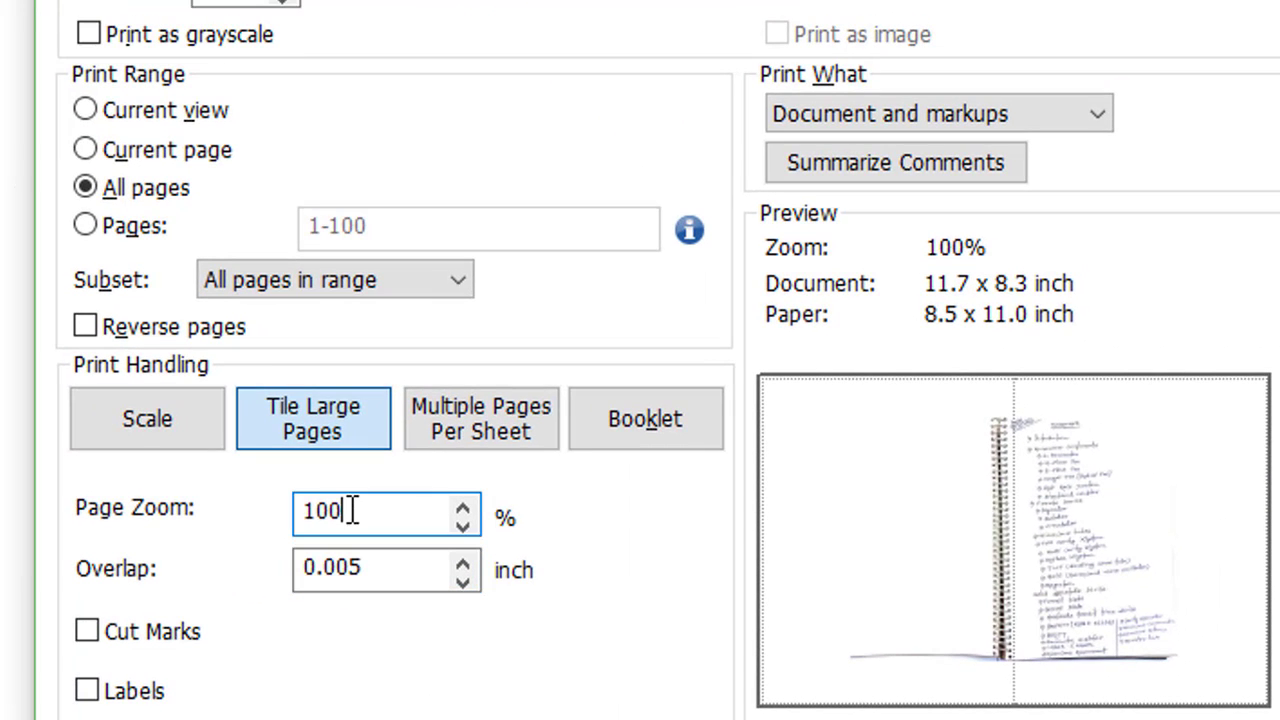
pyautogui.moveTo(352, 511); pyautogui.dragTo(268, 514)
pyautogui.write('125')
pyautogui.press('Tab')
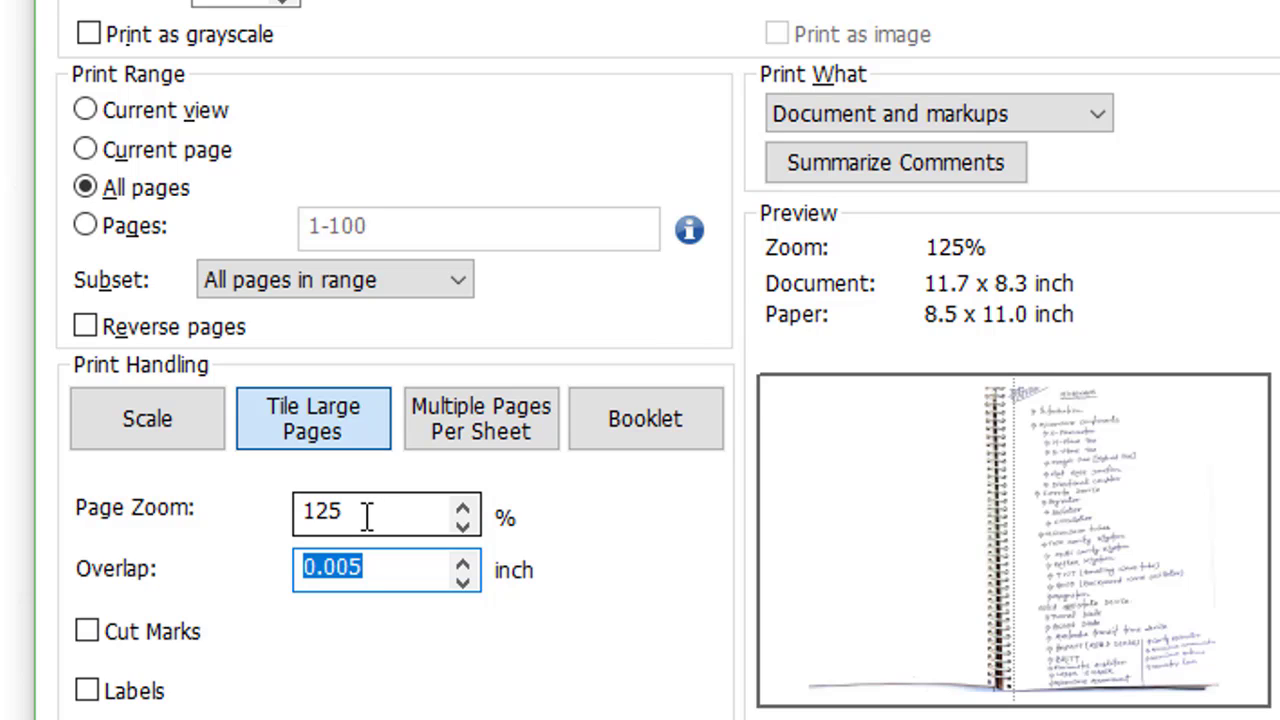
# - Adjust Page Zoom through 130% to 132% and set tile overlap to 0
pyautogui.moveTo(367, 516); pyautogui.dragTo(263, 497)
pyautogui.write('130')
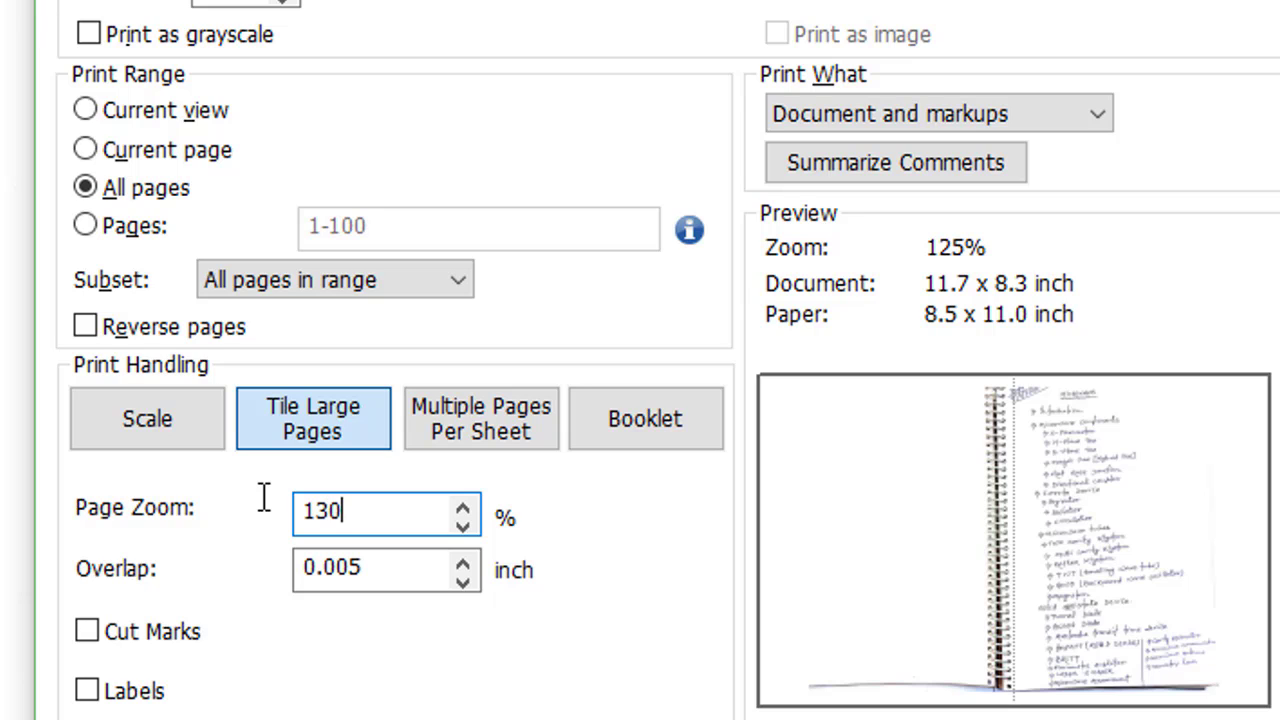
pyautogui.press('Tab')
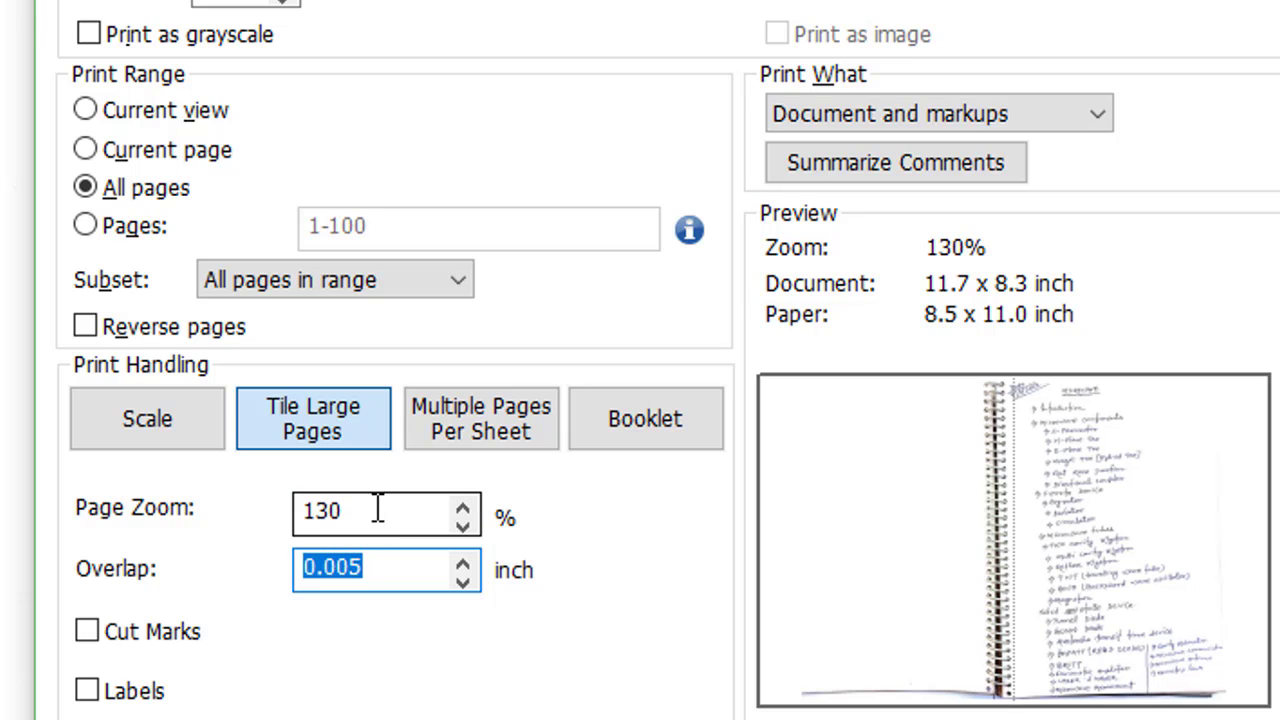
pyautogui.moveTo(372, 514); pyautogui.dragTo(283, 508)
pyautogui.write('132')
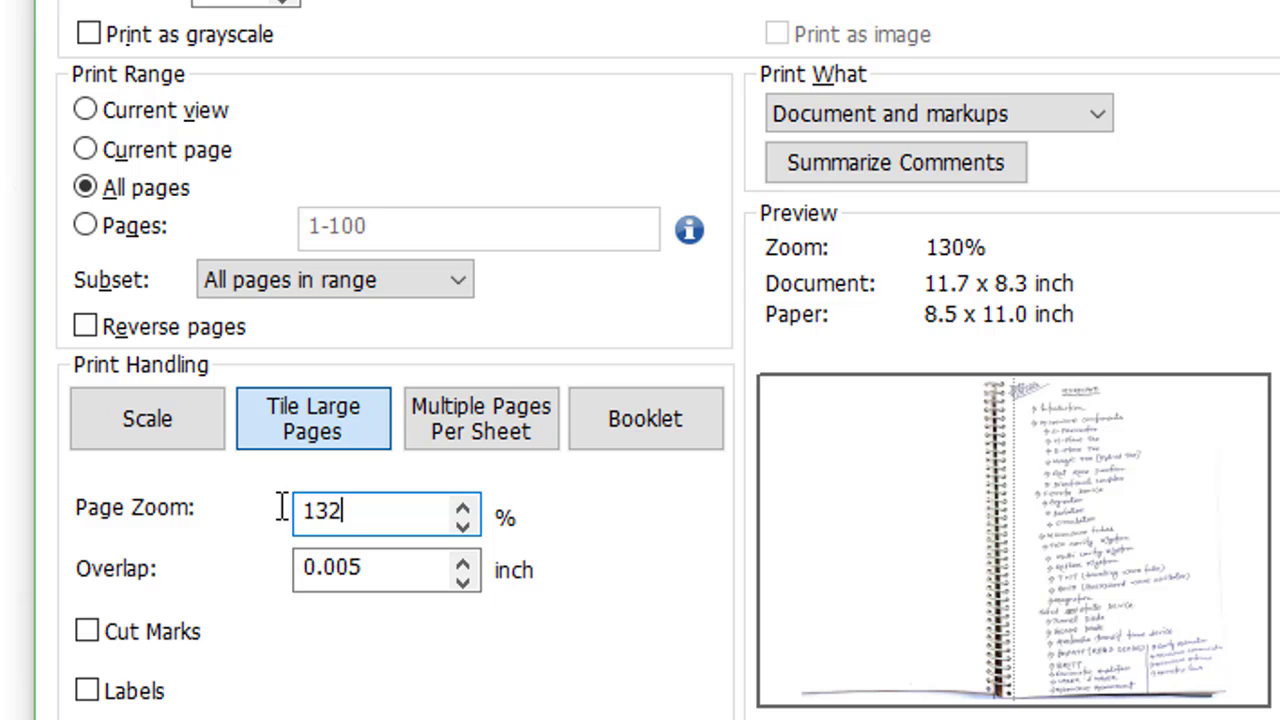
pyautogui.press('Tab')
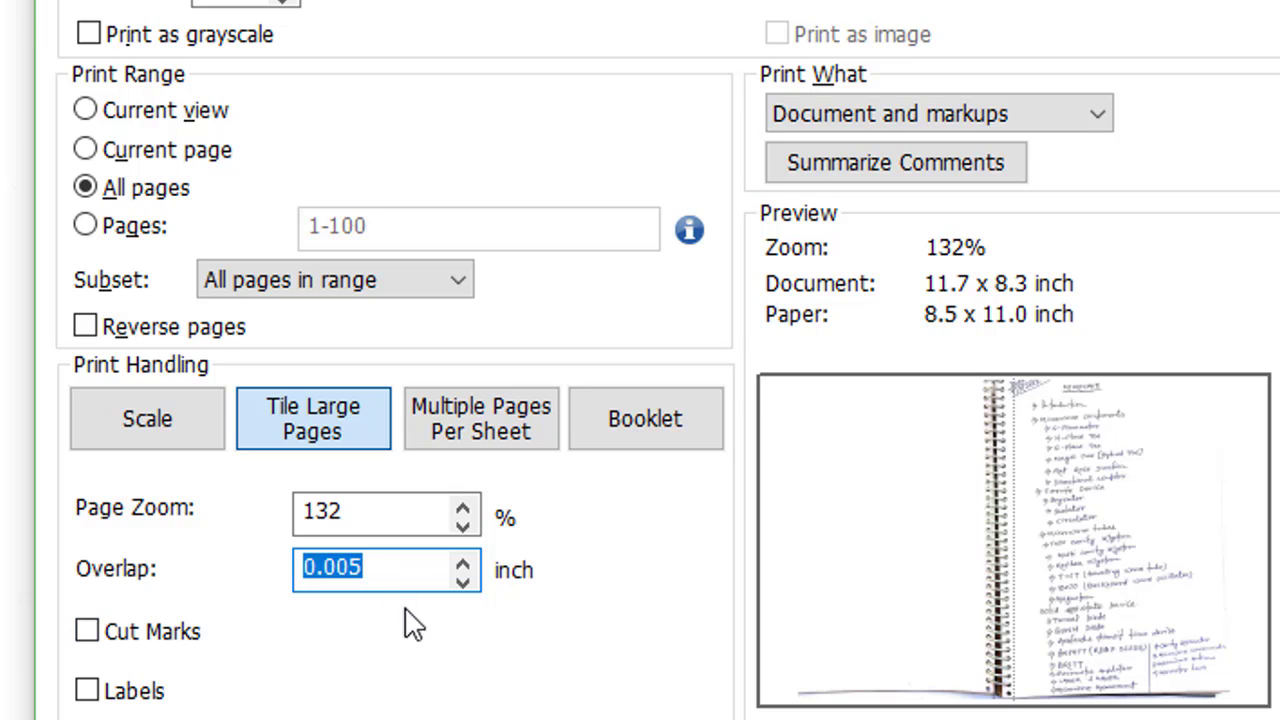
pyautogui.write('0')
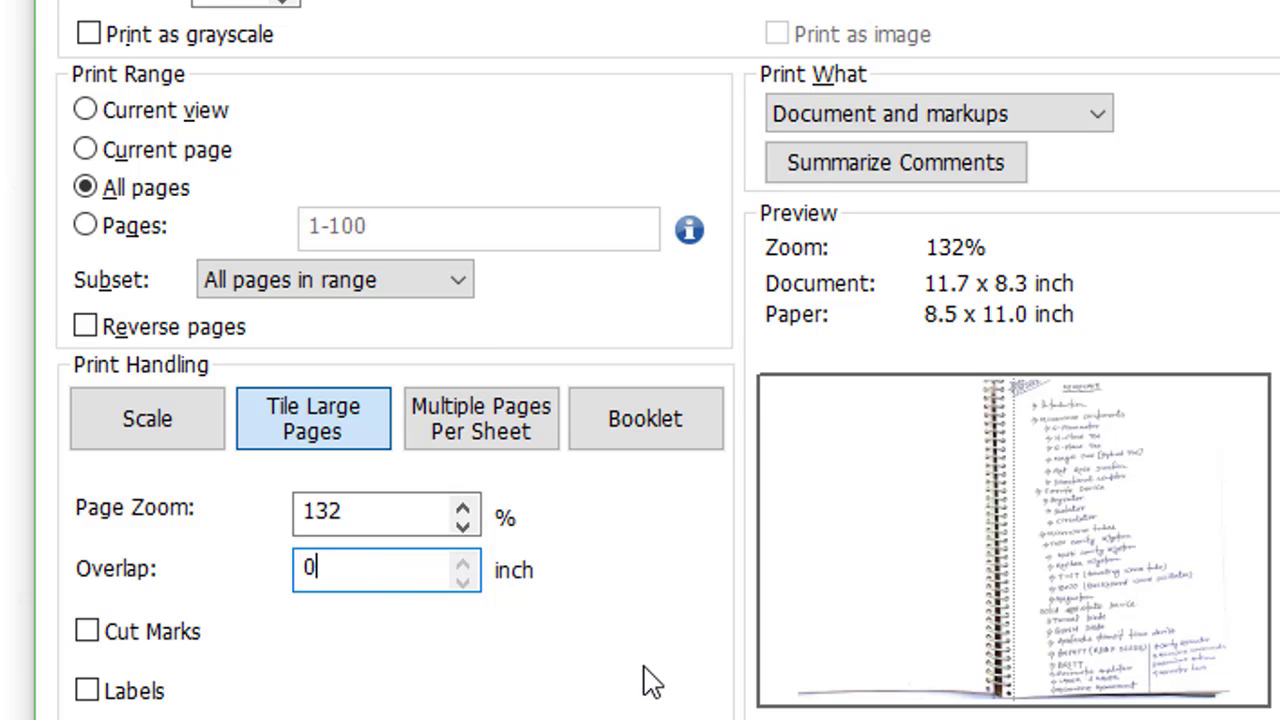
pyautogui.press('Tab')
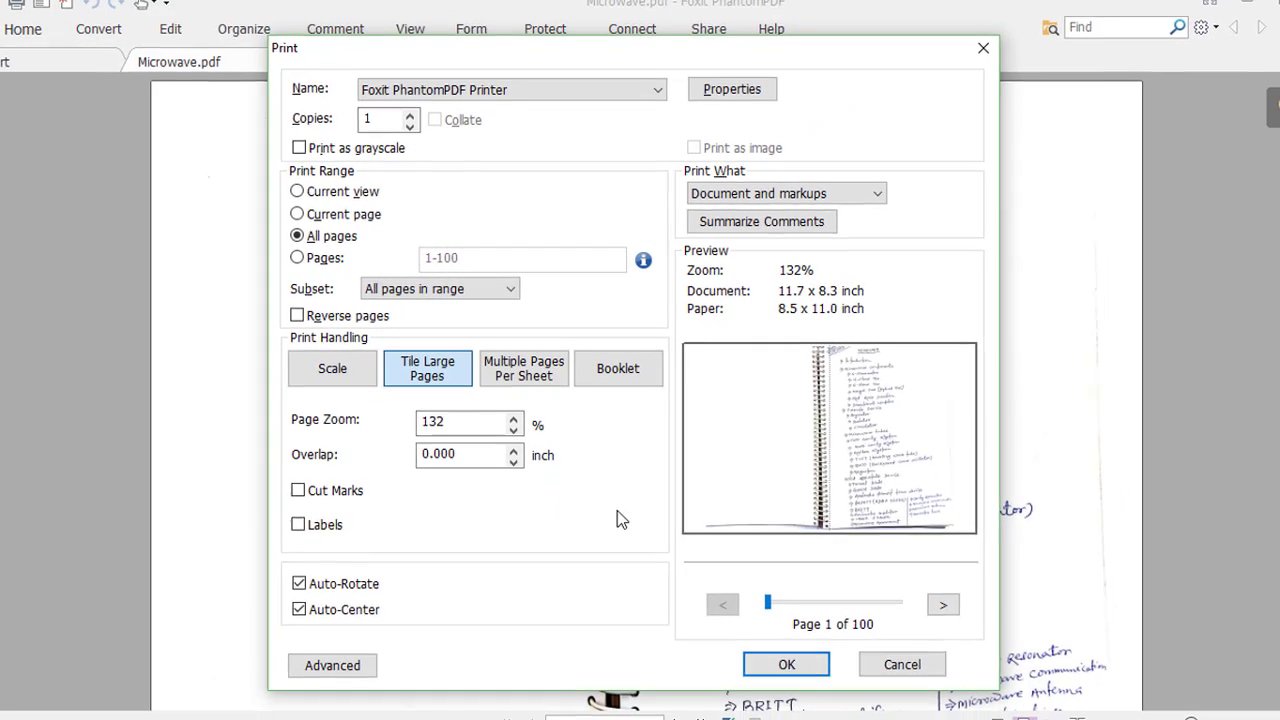
# - Preview the next eight tiled pages, then print with the tiling settings
pyautogui.click(943, 605)
pyautogui.click(943, 605)
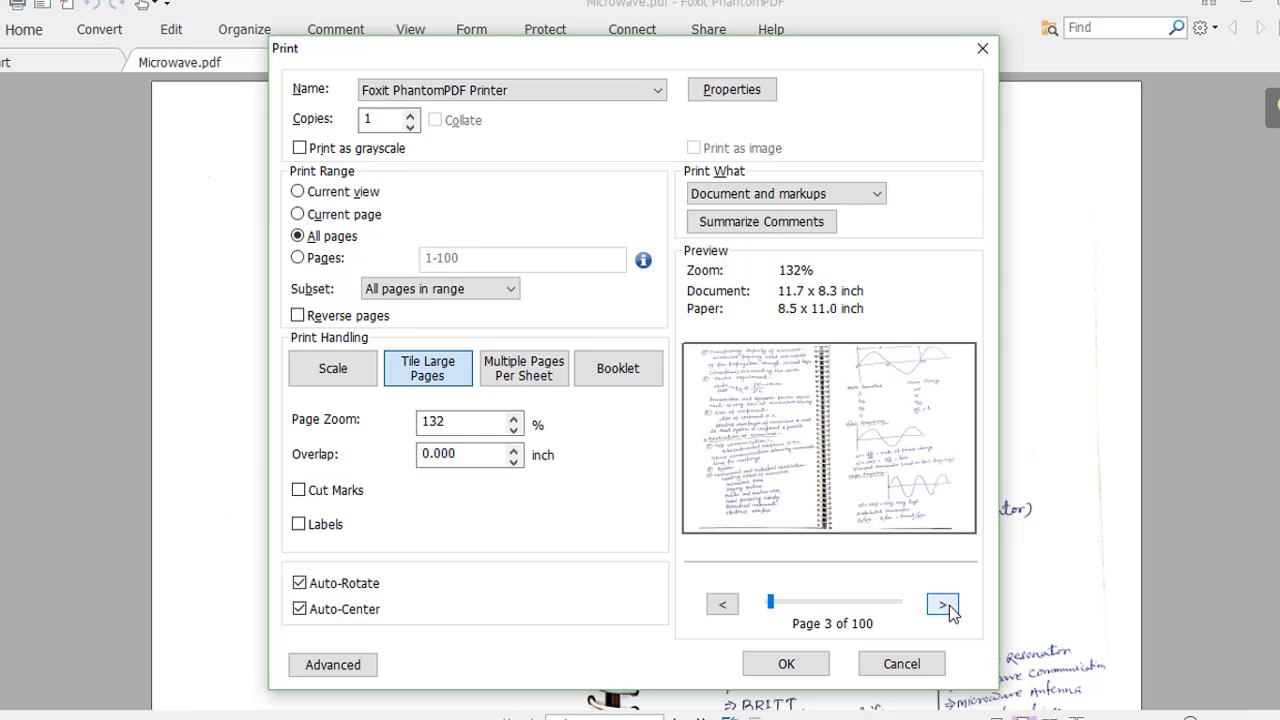
pyautogui.click(943, 605)
pyautogui.click(943, 605)
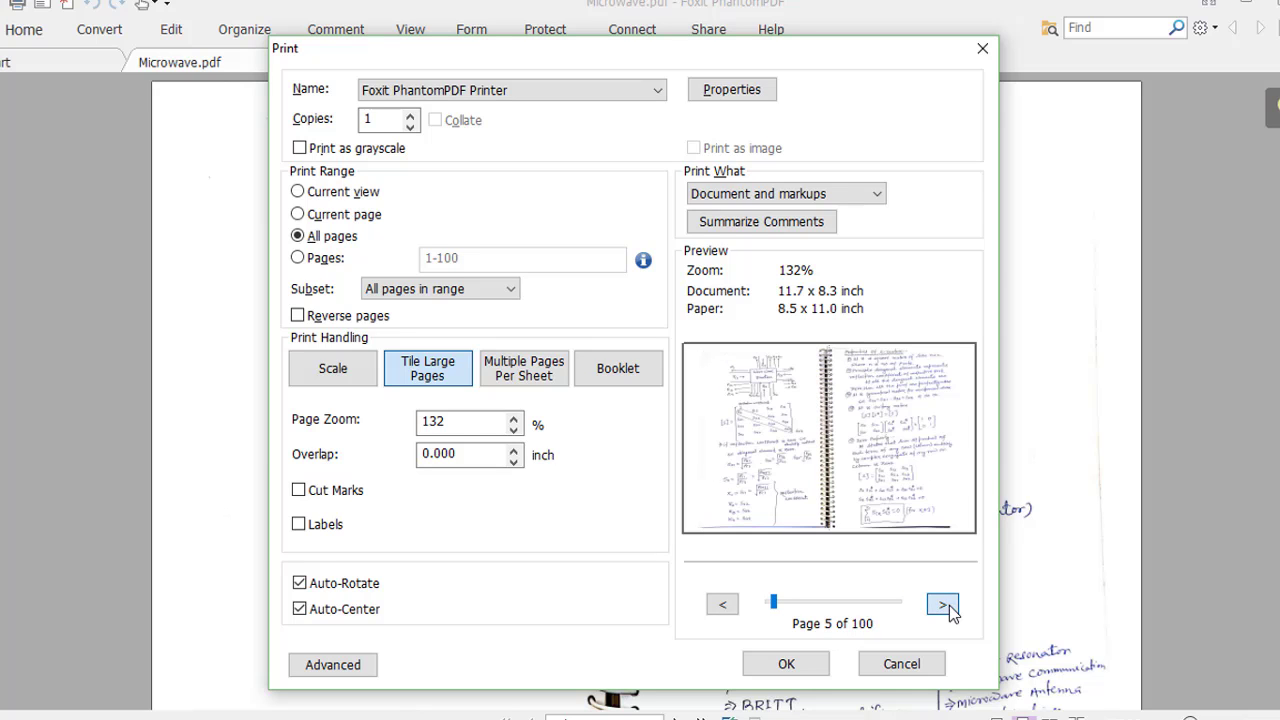
pyautogui.click(943, 605)
pyautogui.click(943, 605)
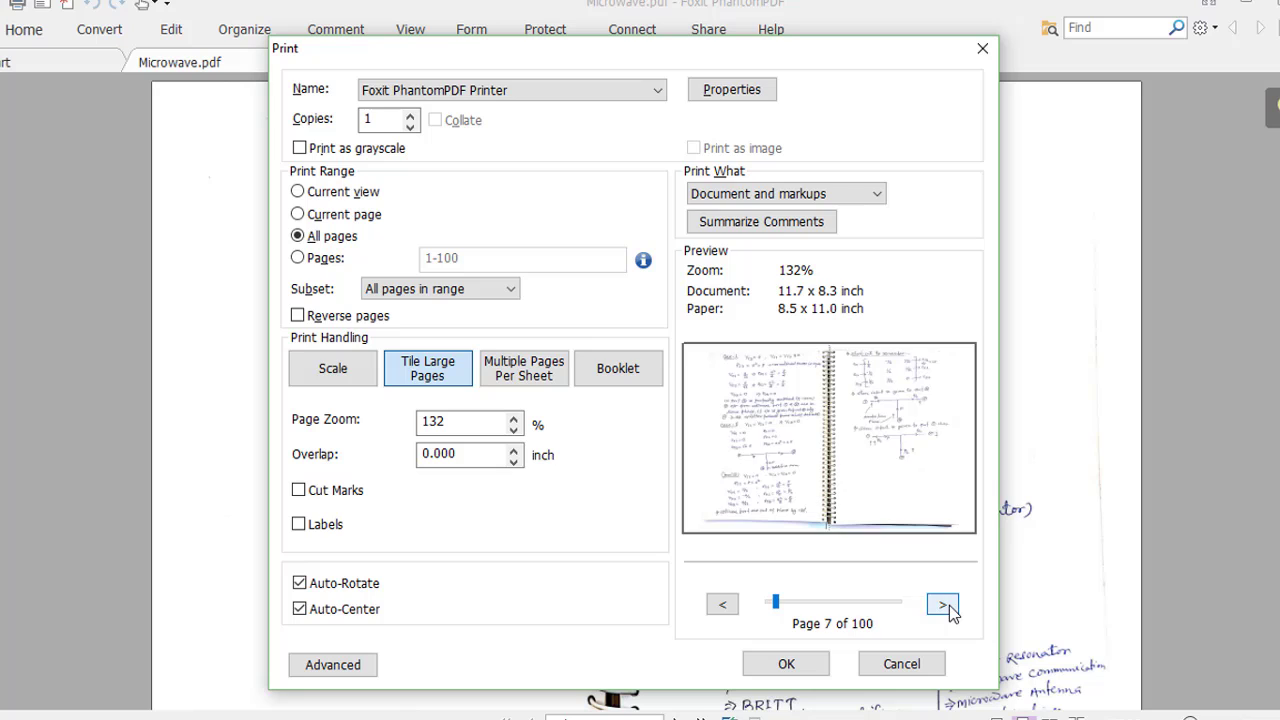
pyautogui.click(943, 605)
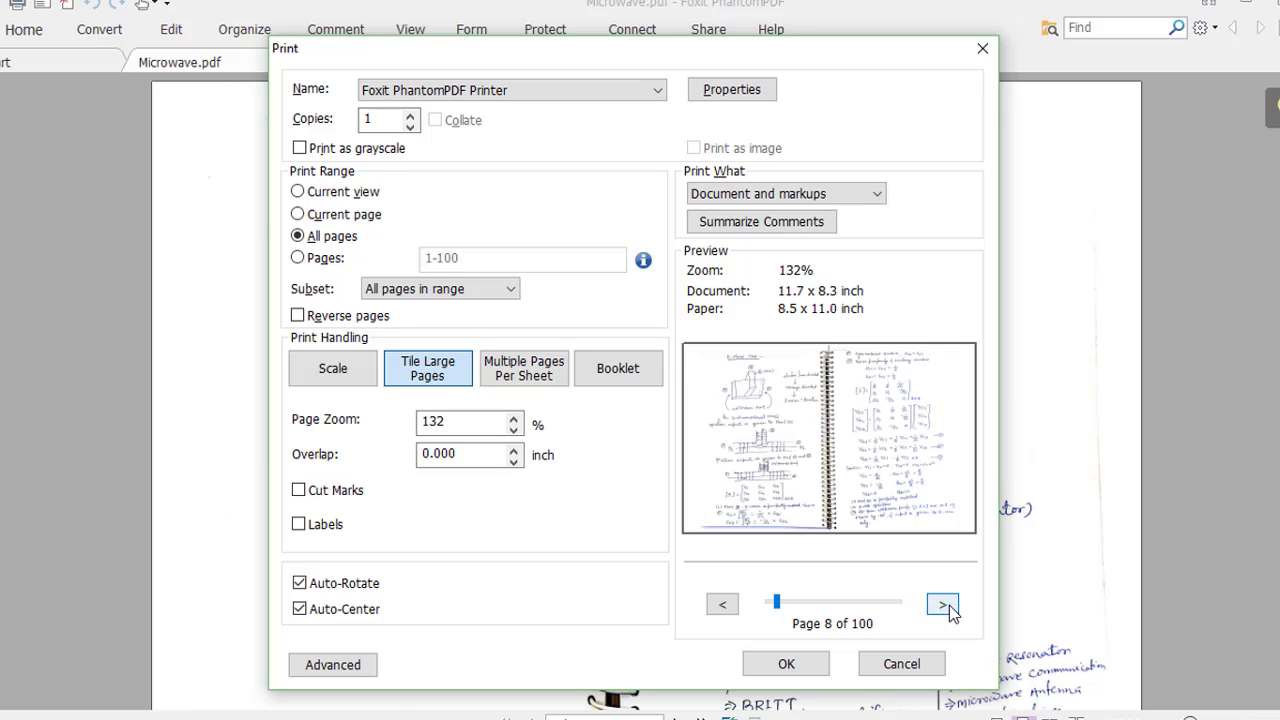
pyautogui.click(943, 605)
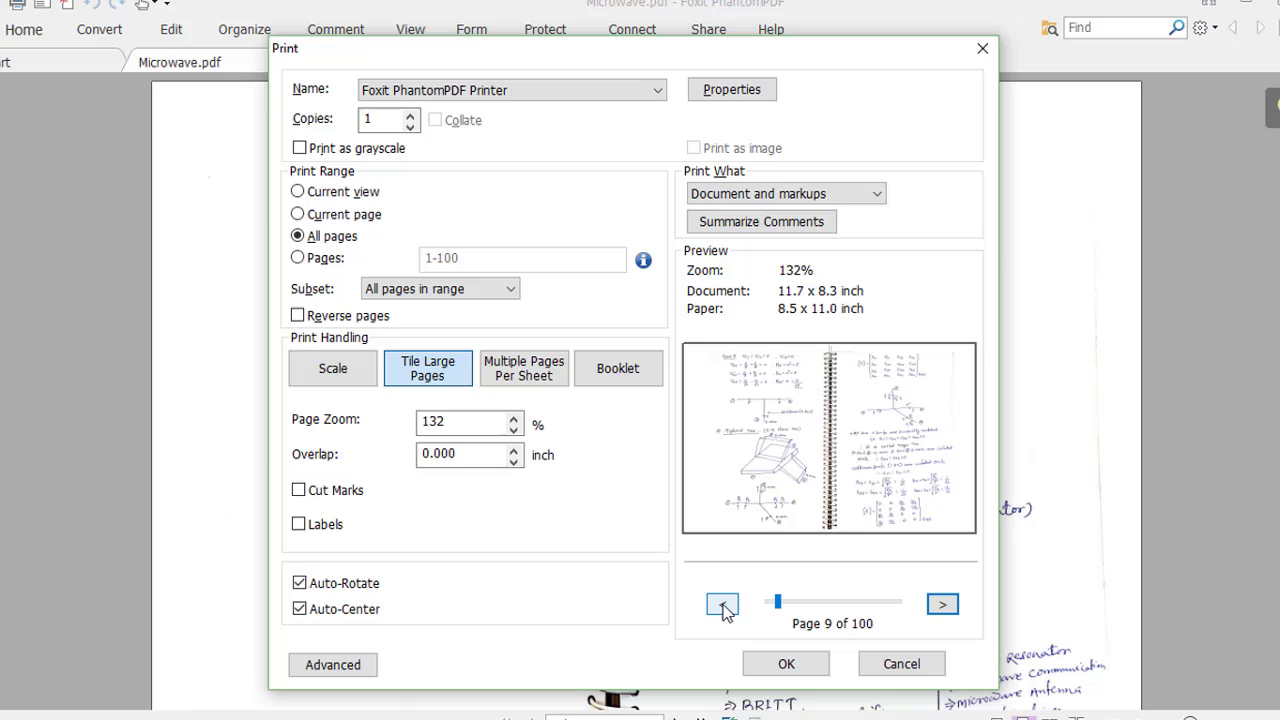
pyautogui.click(787, 665)
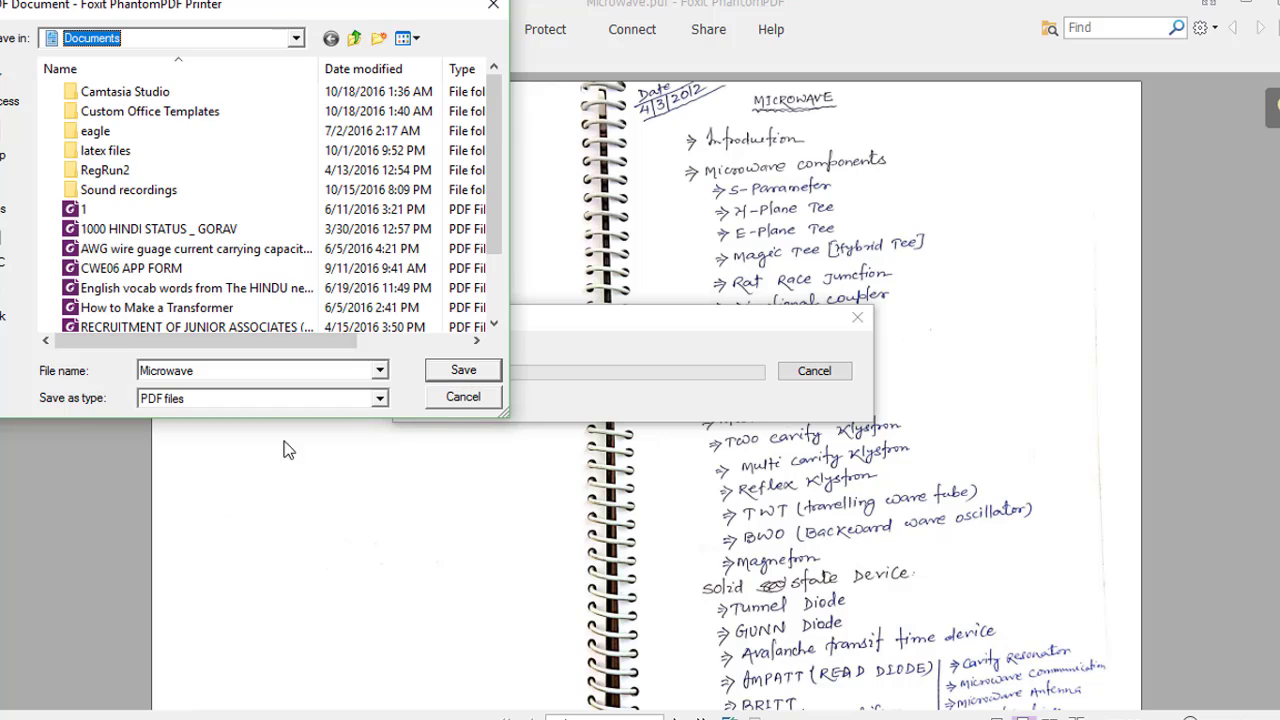
# - Save the printed PDF to the Desktop as 'Microwave split'
pyautogui.moveTo(168, 8); pyautogui.dragTo(347, 93)
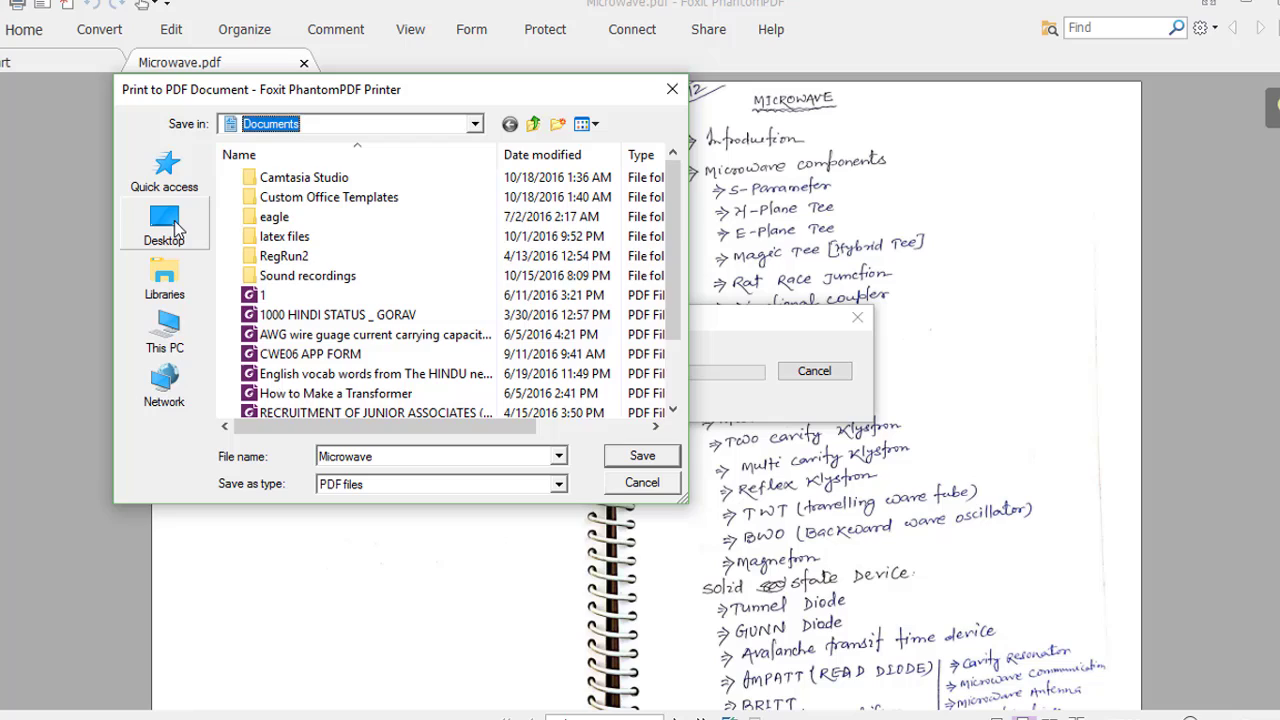
pyautogui.click(165, 222)
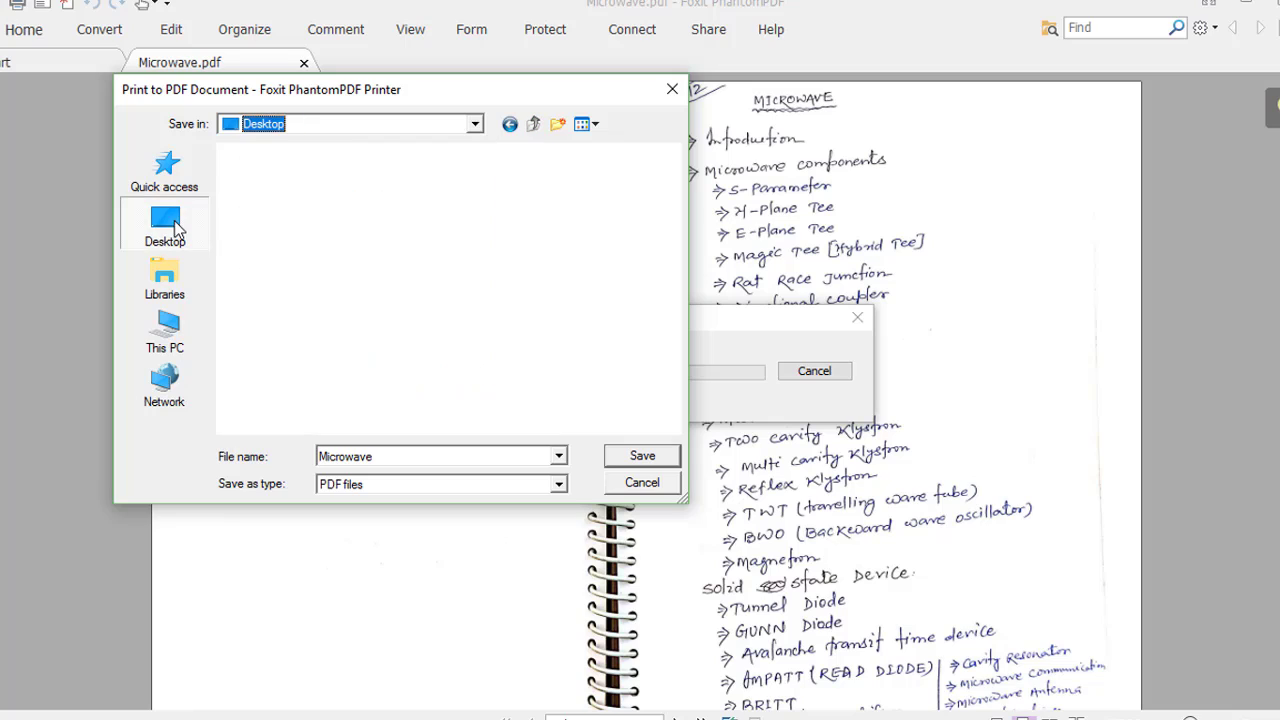
pyautogui.click(397, 457)
pyautogui.click(397, 457)
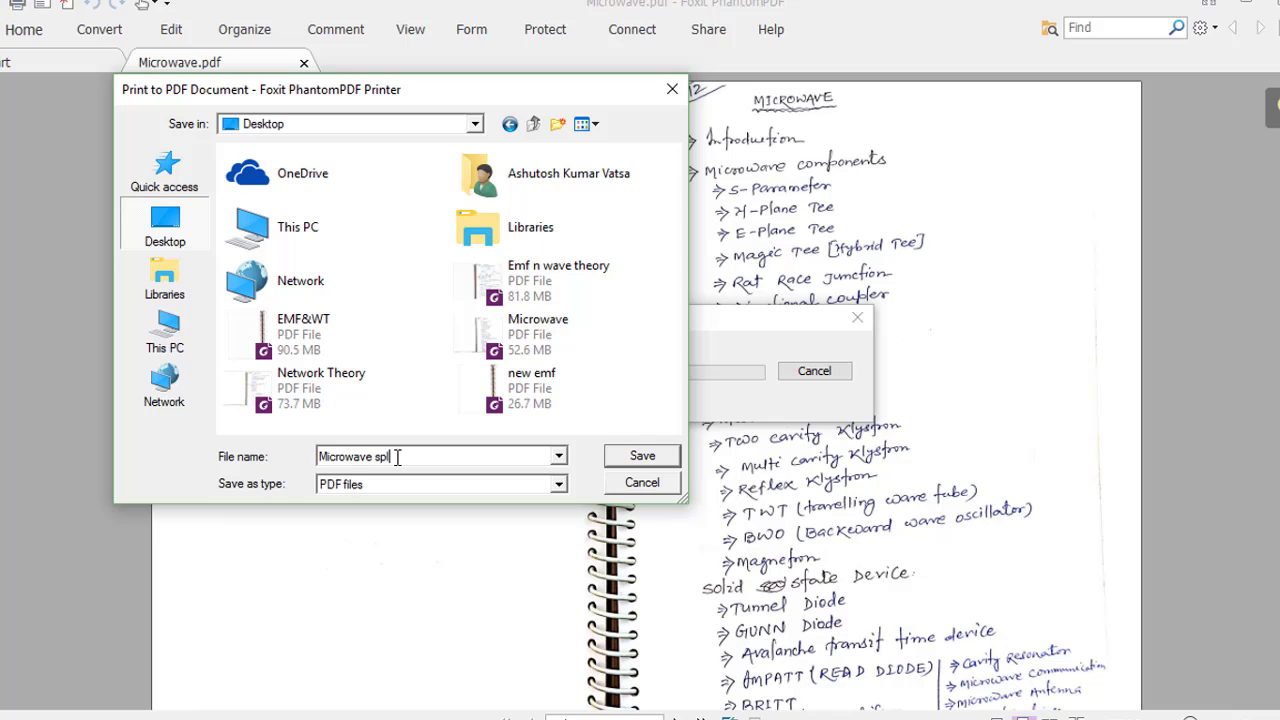
pyautogui.click(640, 458)
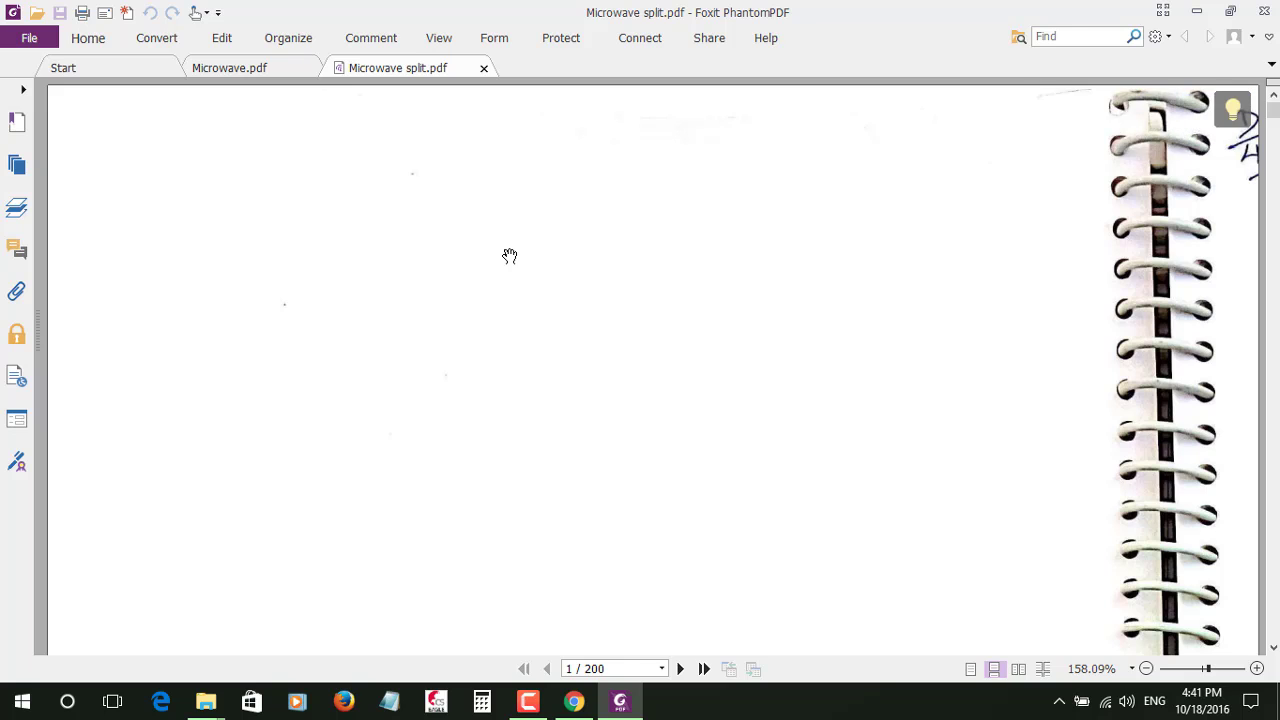
pyautogui.scroll(-2, 509, 256)
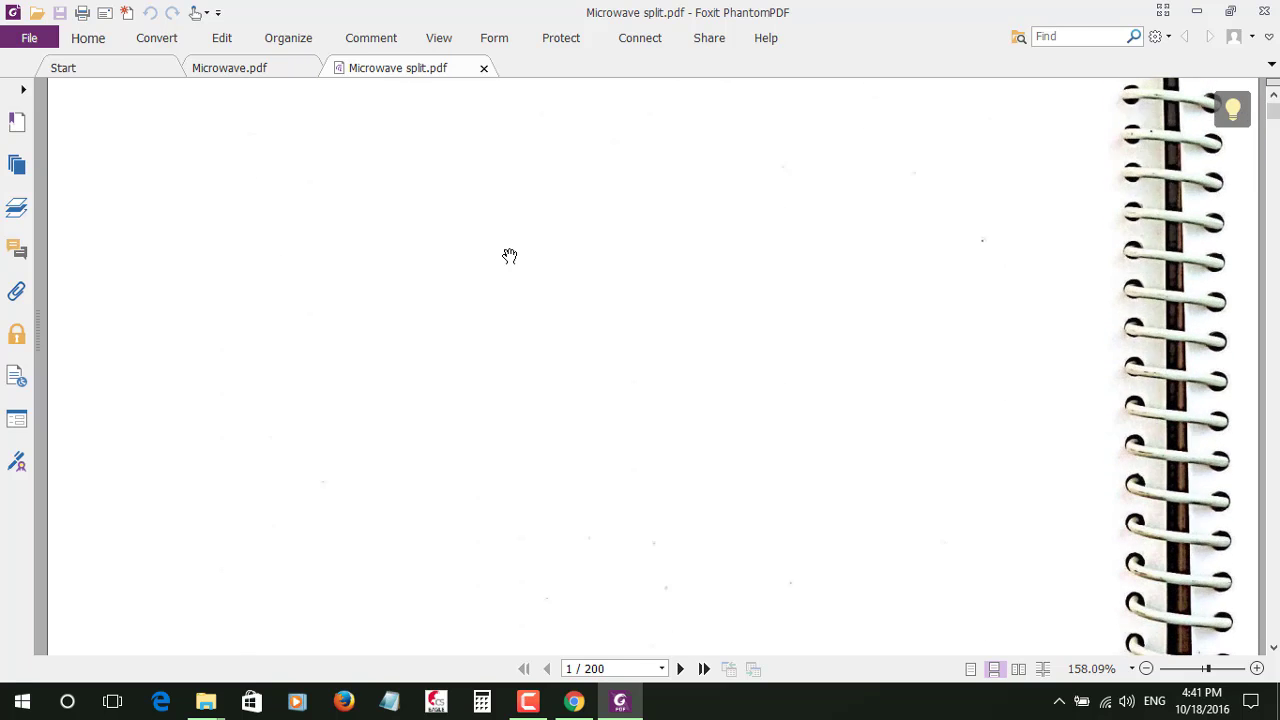
pyautogui.scroll(-5, 509, 256)
pyautogui.scroll(-5, 509, 256)
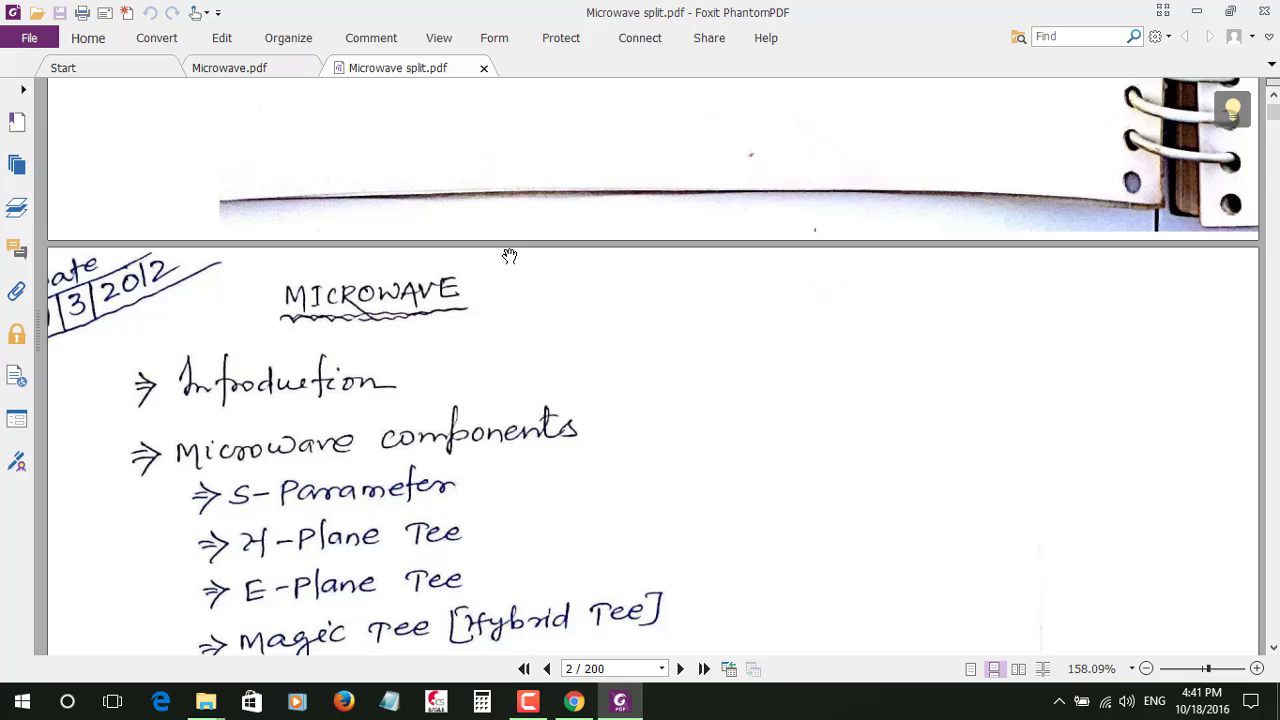
pyautogui.scroll(-20, 509, 256)
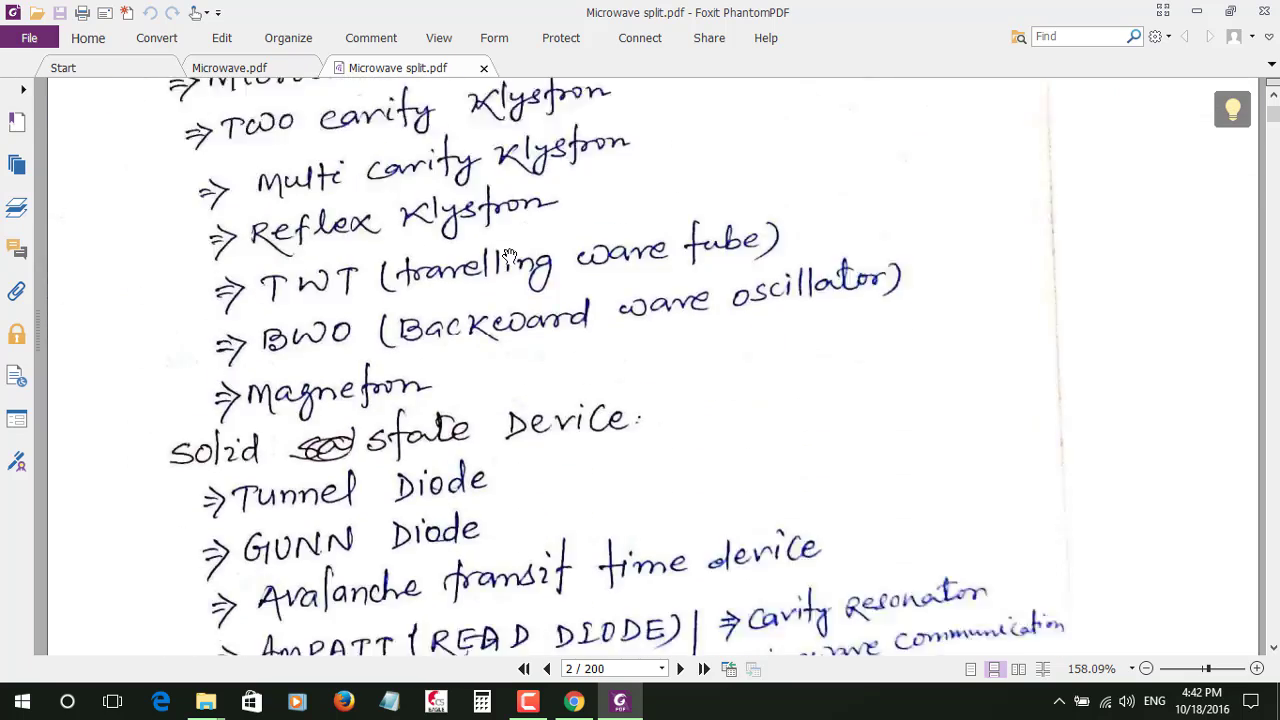
pyautogui.scroll(-20, 509, 256)
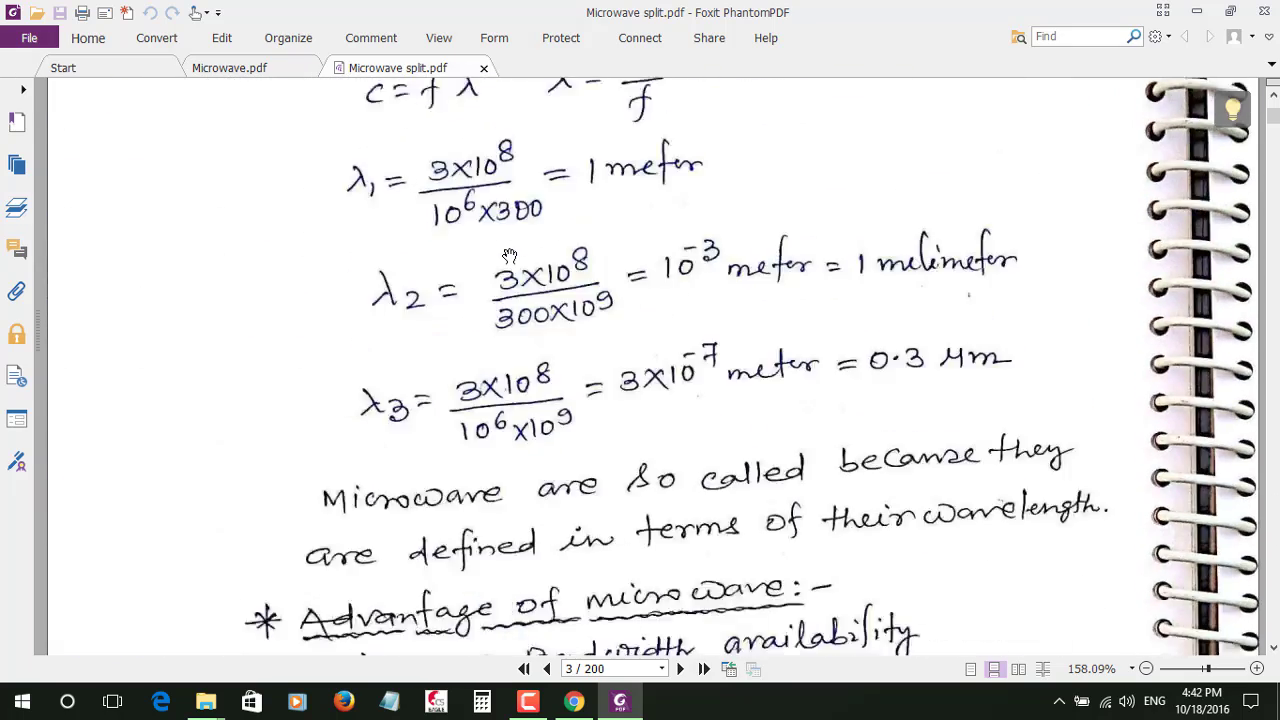
pyautogui.scroll(-20, 509, 256)
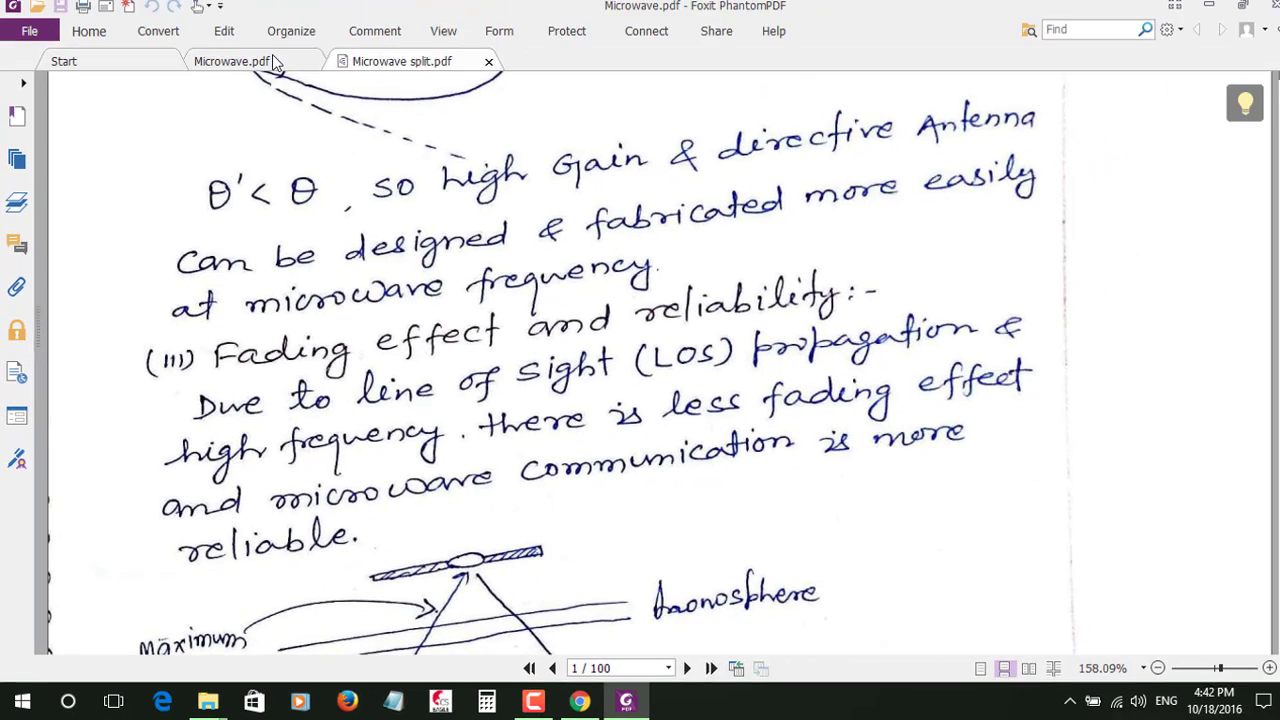
pyautogui.click(272, 60)
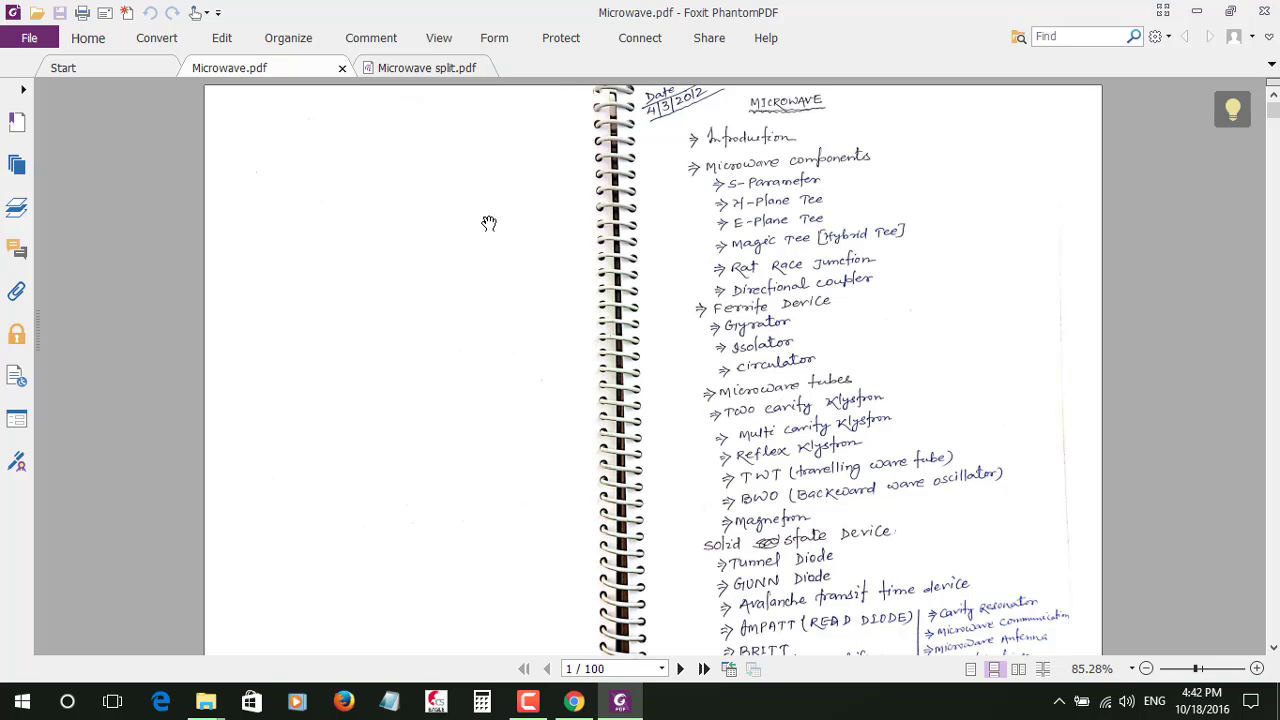
pyautogui.click(399, 66)
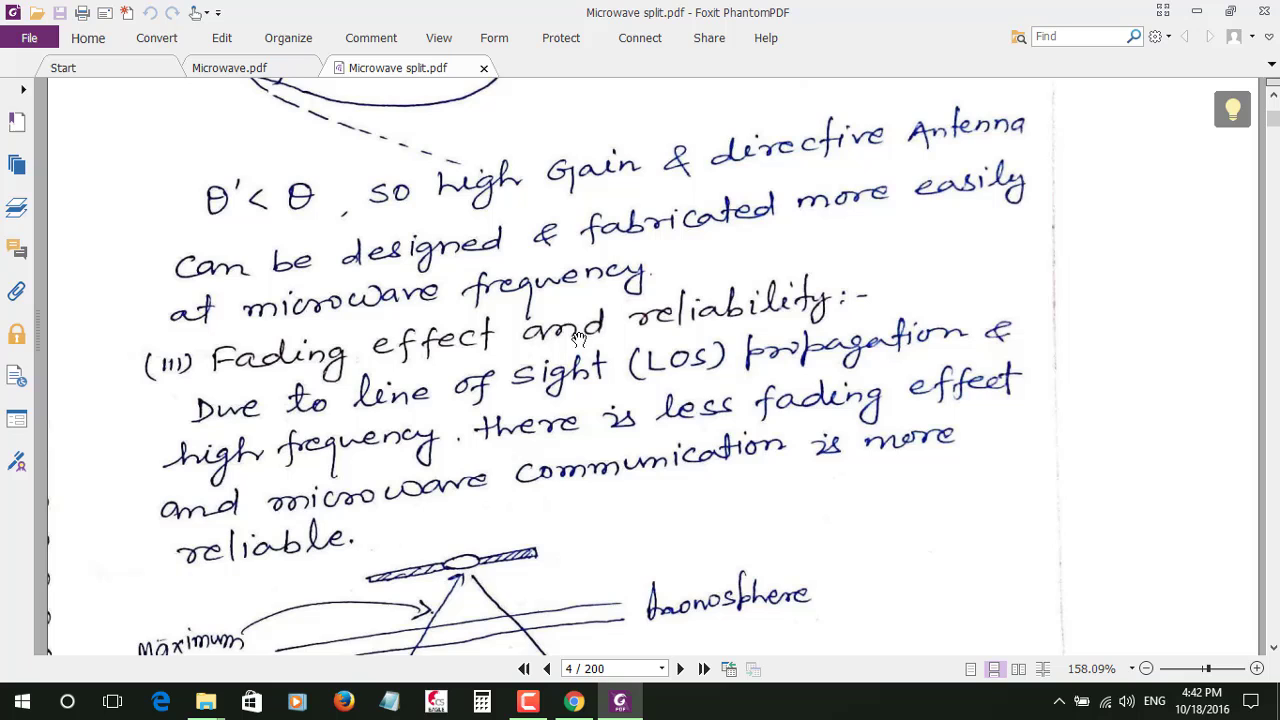
pyautogui.scroll(-12, 731, 447)
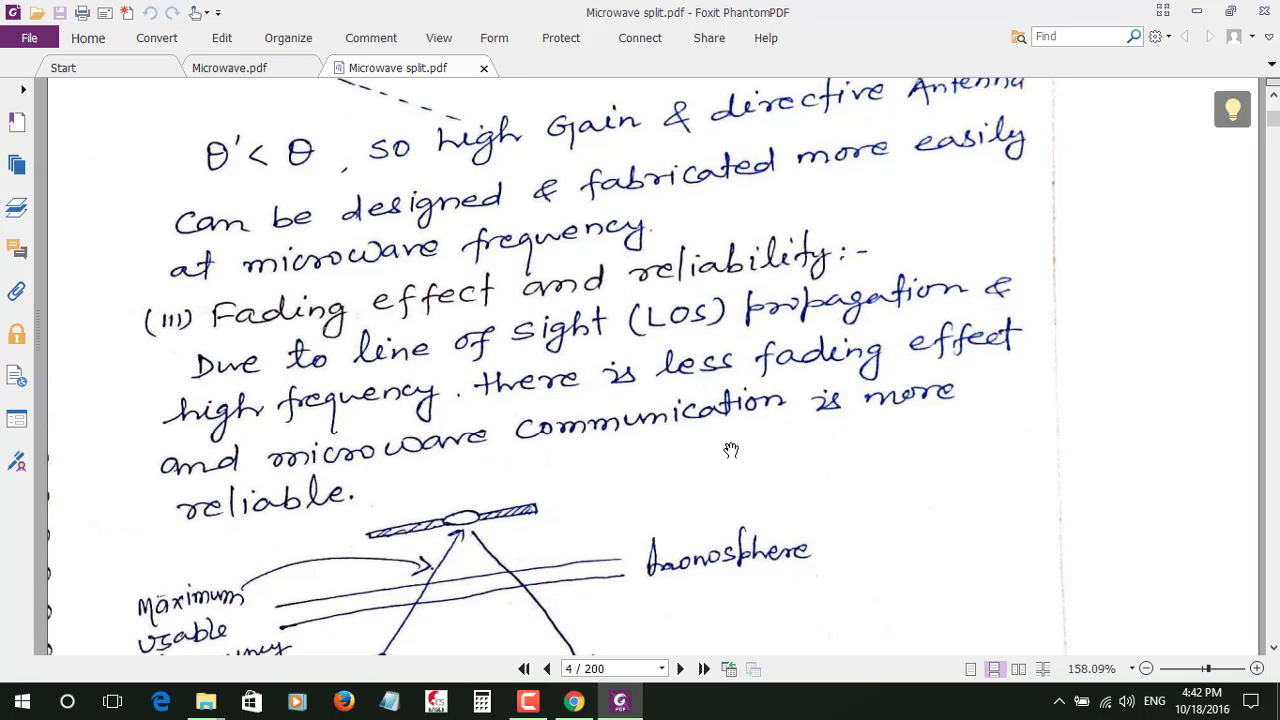
pyautogui.scroll(-12, 731, 447)
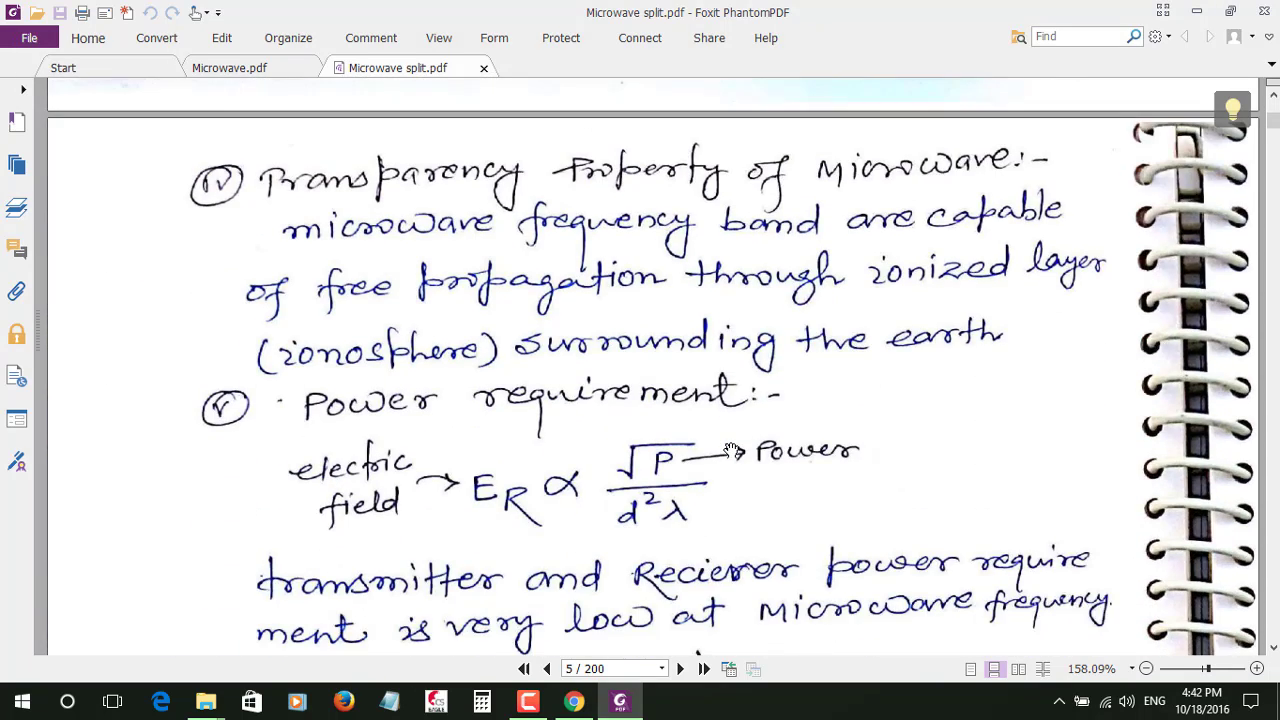
pyautogui.scroll(-6, 731, 447)
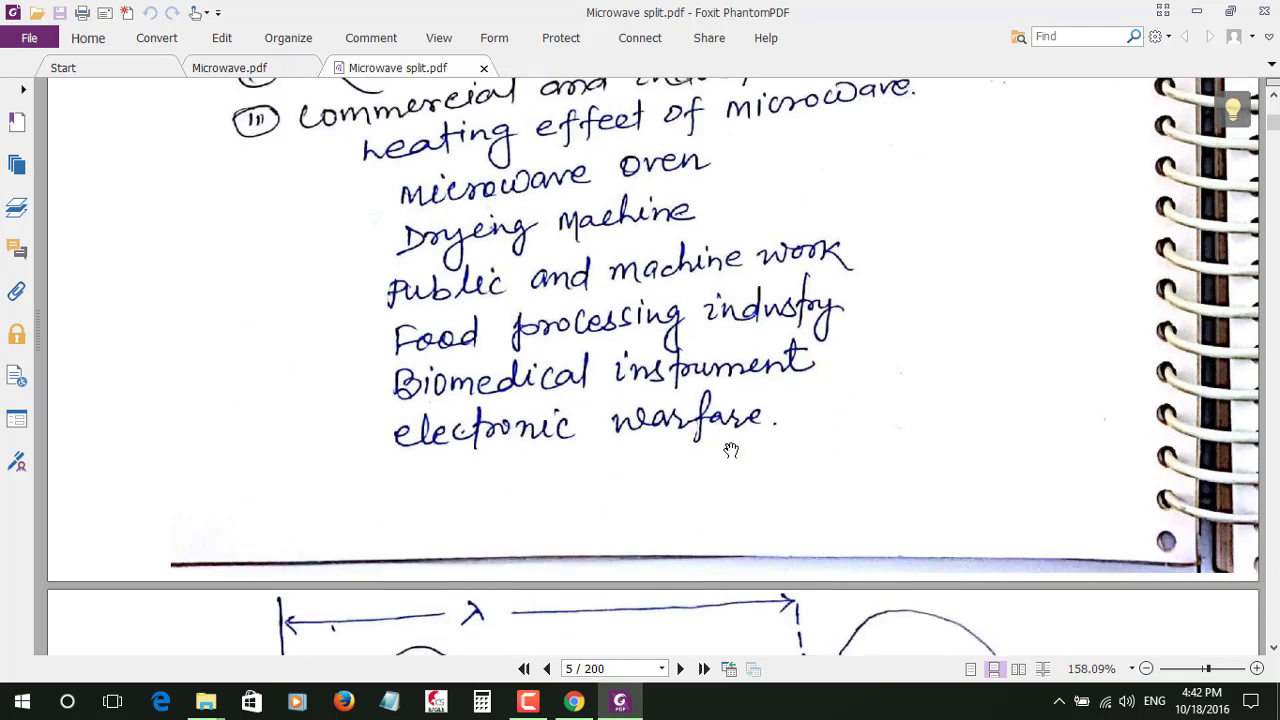
pyautogui.scroll(-12, 731, 450)
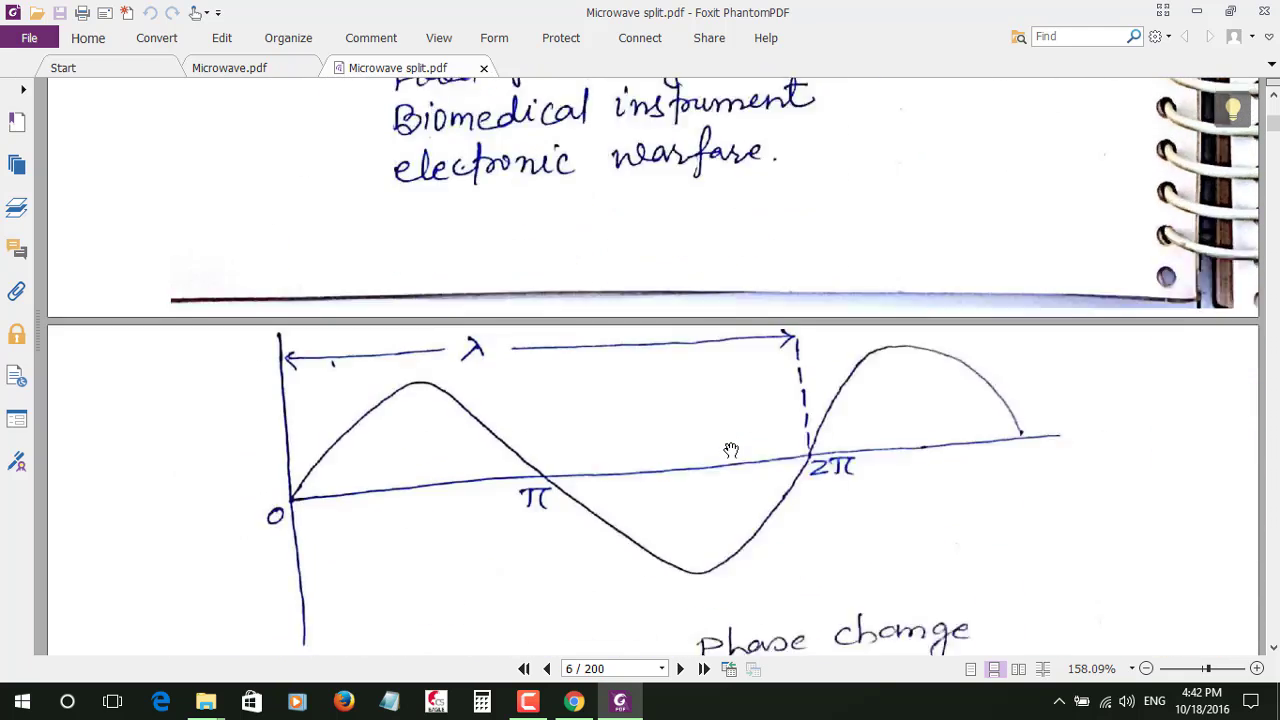
pyautogui.scroll(-6, 731, 450)
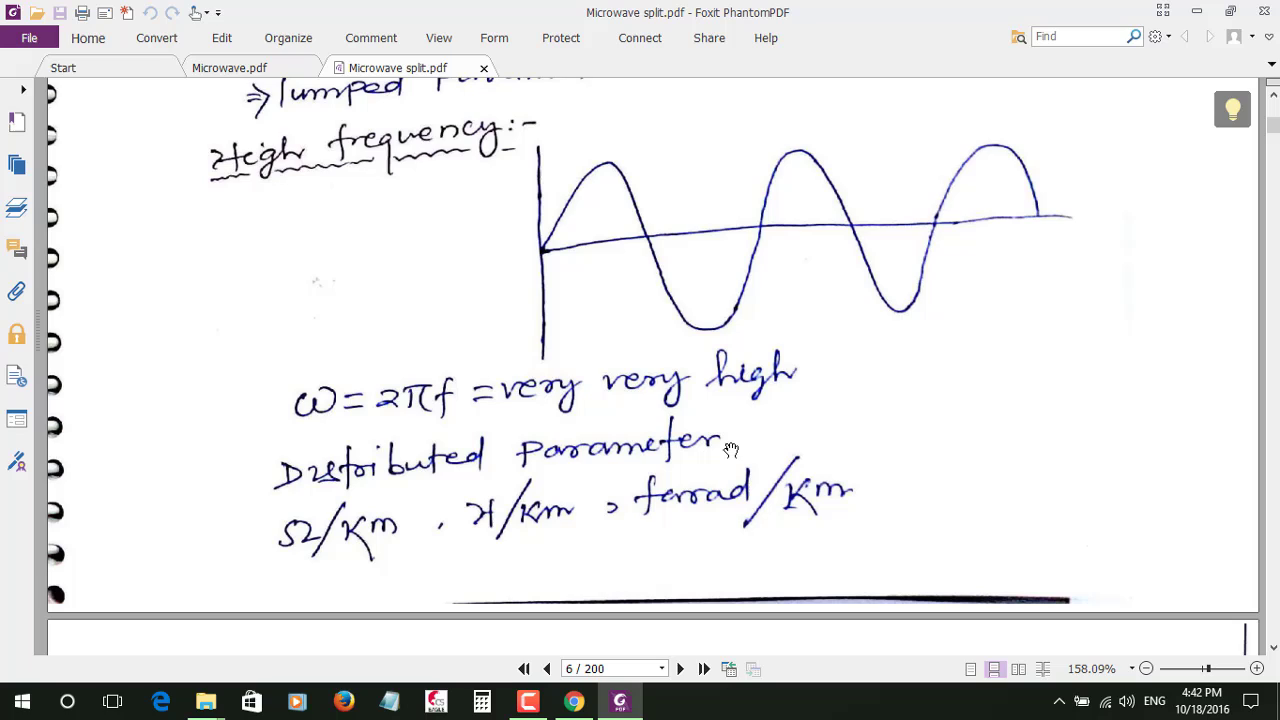